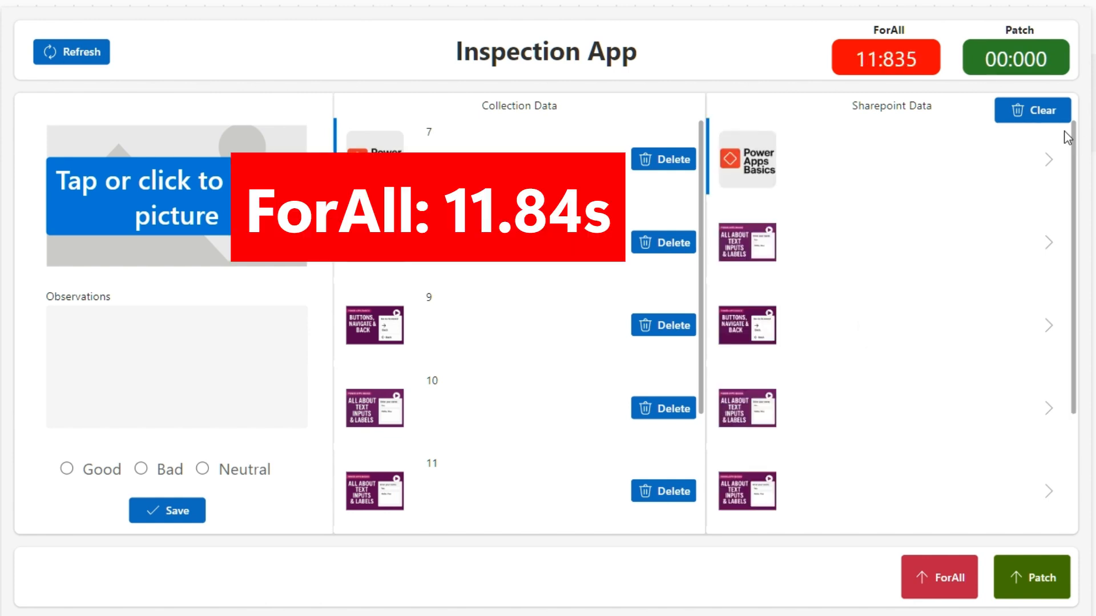
{"action": "left_click", "coordinate": [1028, 110]}
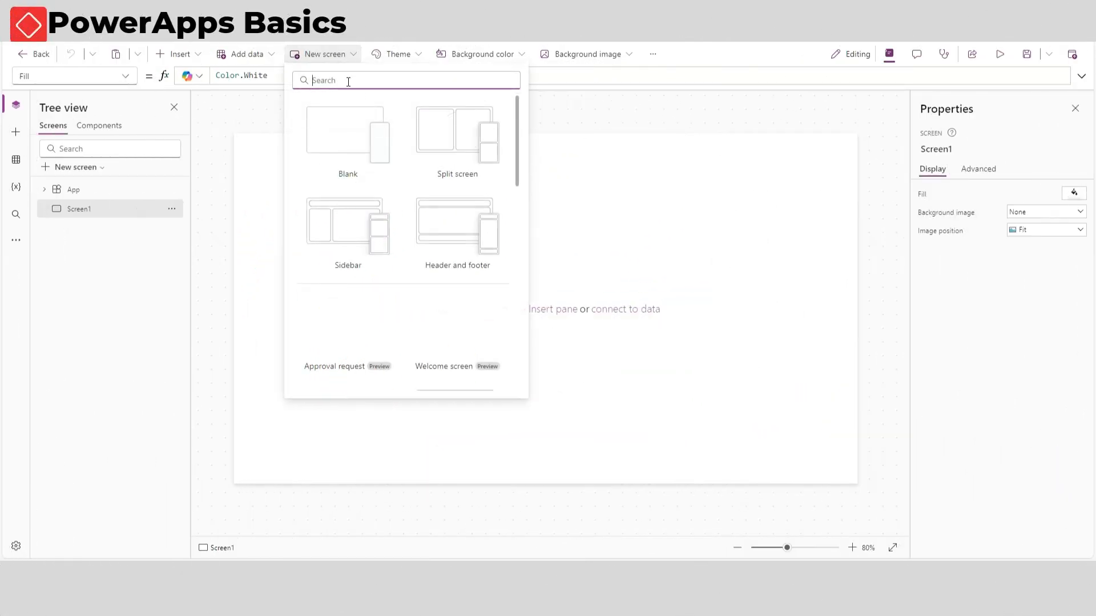
Step: Add a screen with the Header and footer layout and delete the empty Screen1
{"action": "left_click", "coordinate": [449, 240]}
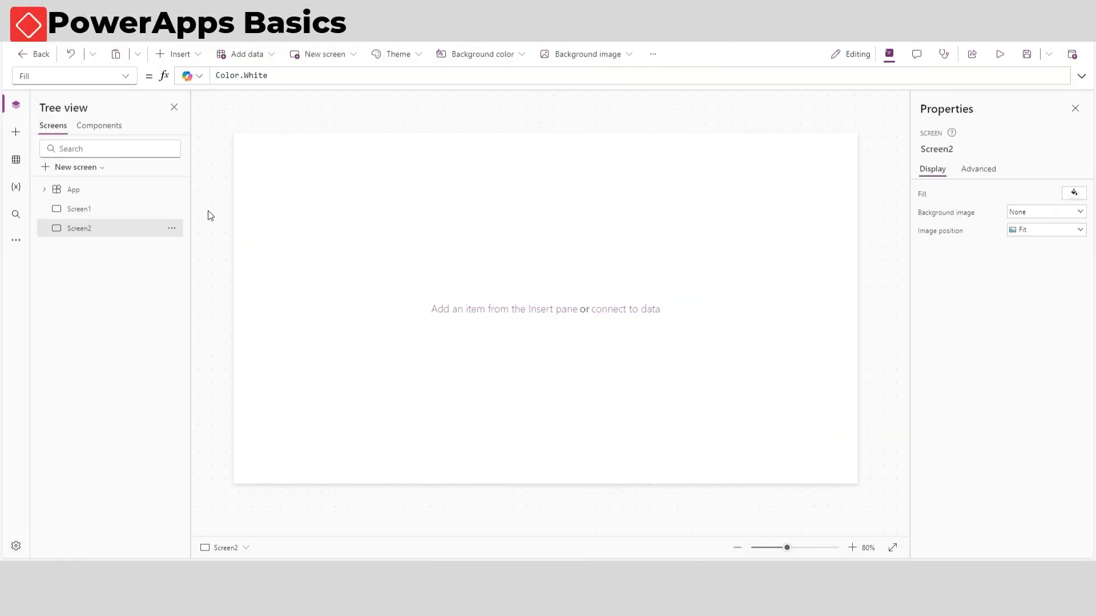
{"action": "left_click", "coordinate": [171, 213]}
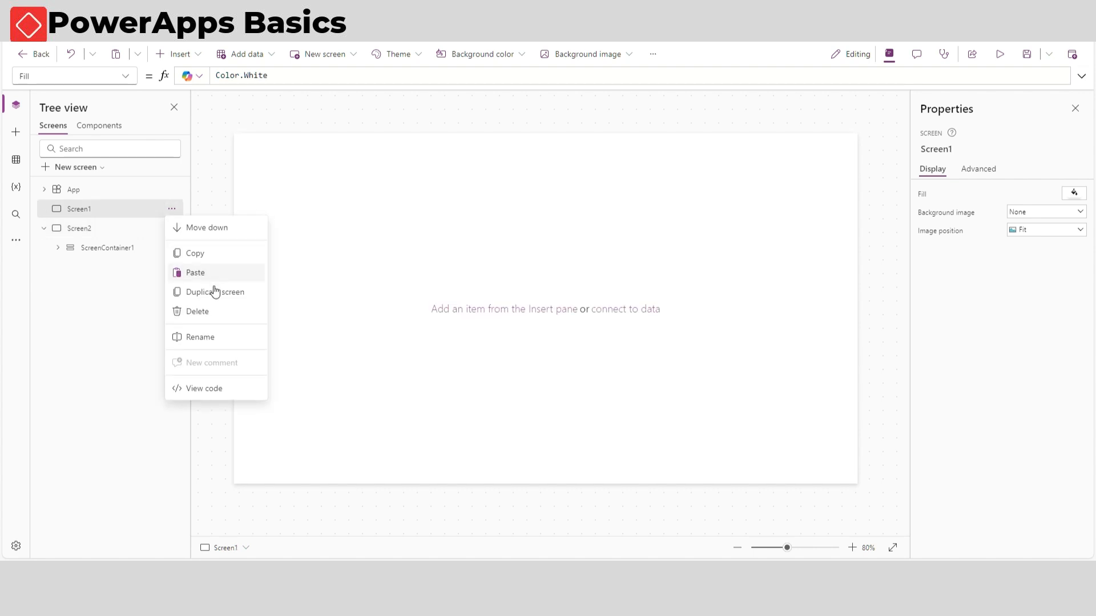
{"action": "left_click", "coordinate": [212, 313]}
Step: Insert a horizontal container into the main container between the header and footer
{"action": "left_click", "coordinate": [543, 309]}
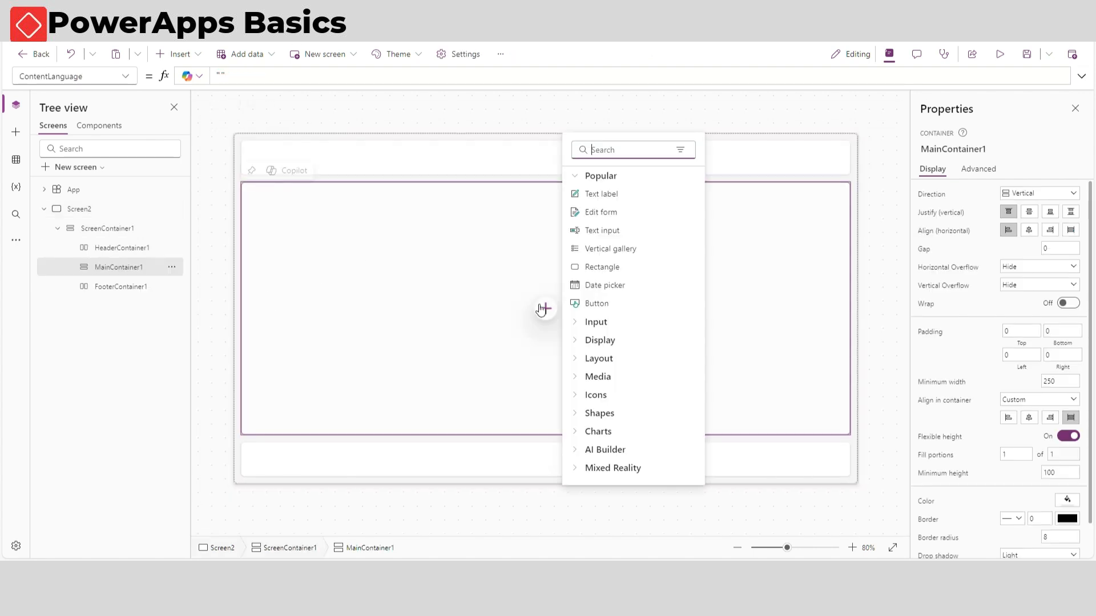
{"action": "left_click", "coordinate": [614, 359]}
{"action": "scroll", "coordinate": [616, 354], "scroll_direction": "down", "scroll_amount": 3}
{"action": "left_click", "coordinate": [620, 341]}
Step: Insert a plain container inside the new horizontal container as its first column
{"action": "left_click", "coordinate": [180, 55]}
{"action": "left_click", "coordinate": [217, 290]}
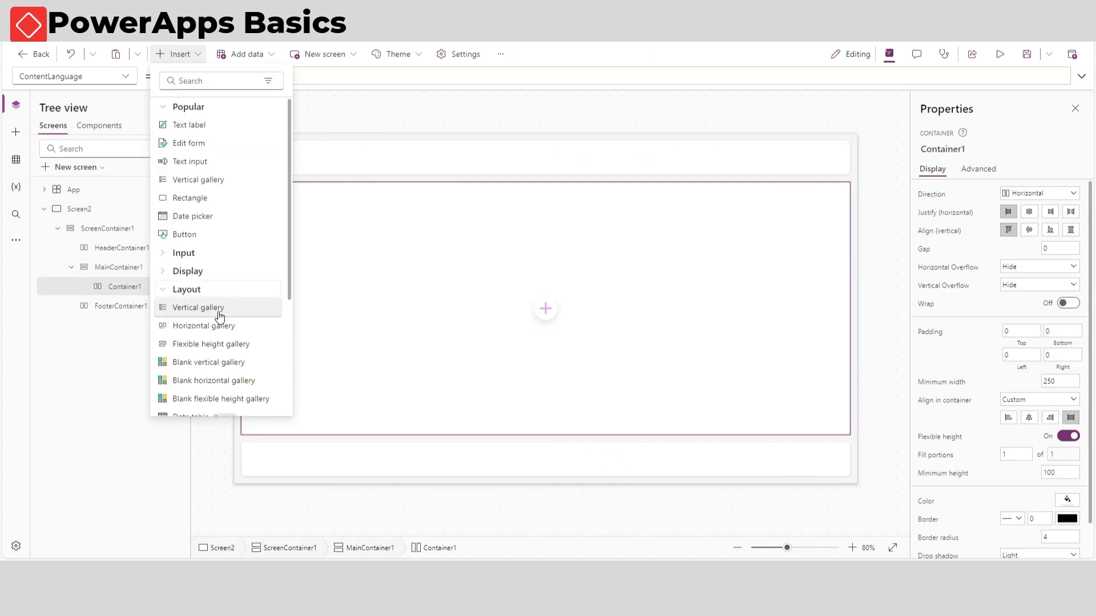
{"action": "scroll", "coordinate": [218, 317], "scroll_direction": "down", "scroll_amount": 2}
{"action": "left_click", "coordinate": [212, 358]}
Step: Add two vertical containers inside the horizontal container beside the plain one to make three columns
{"action": "left_click", "coordinate": [137, 286]}
{"action": "left_click", "coordinate": [181, 55]}
{"action": "left_click", "coordinate": [220, 290]}
{"action": "scroll", "coordinate": [222, 317], "scroll_direction": "down", "scroll_amount": 2}
{"action": "left_click", "coordinate": [222, 340]}
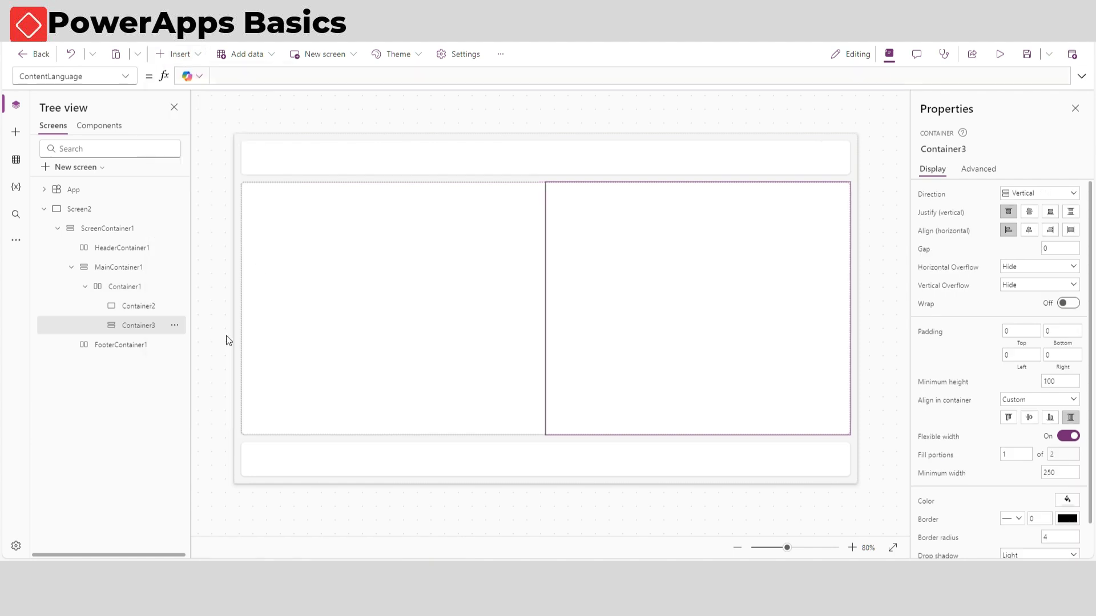
{"action": "left_click", "coordinate": [134, 286]}
{"action": "left_click", "coordinate": [180, 54]}
{"action": "left_click", "coordinate": [220, 290]}
{"action": "scroll", "coordinate": [221, 320], "scroll_direction": "down", "scroll_amount": 2}
{"action": "left_click", "coordinate": [221, 342]}
Step: Insert an Add picture control into the first column's container
{"action": "left_click", "coordinate": [139, 306]}
{"action": "left_click", "coordinate": [343, 308]}
{"action": "scroll", "coordinate": [424, 389], "scroll_direction": "down", "scroll_amount": 5}
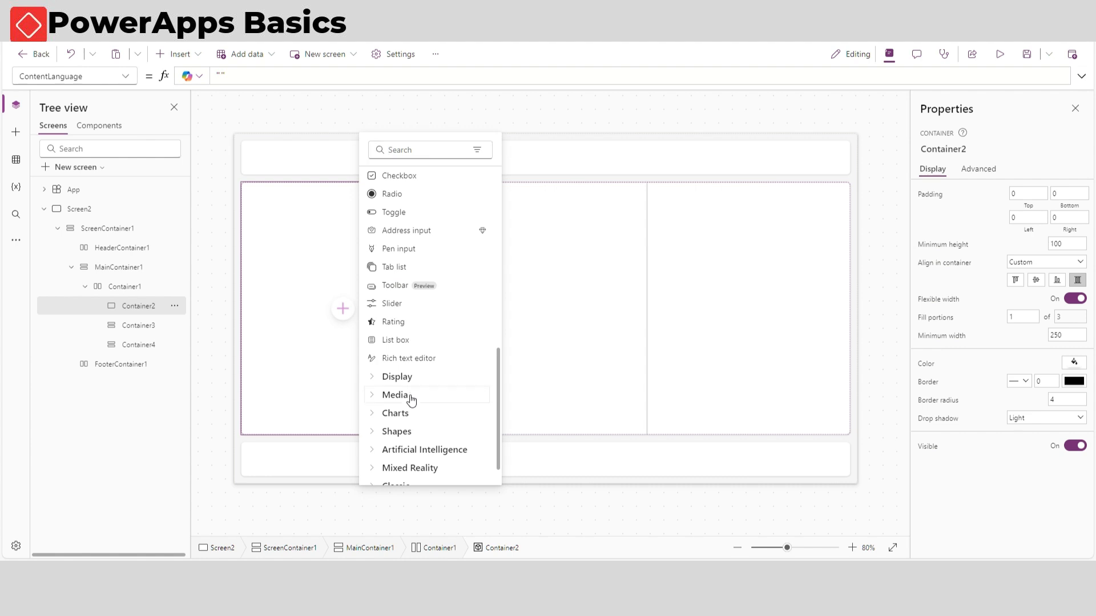
{"action": "left_click", "coordinate": [410, 400]}
{"action": "scroll", "coordinate": [435, 362], "scroll_direction": "down", "scroll_amount": 3}
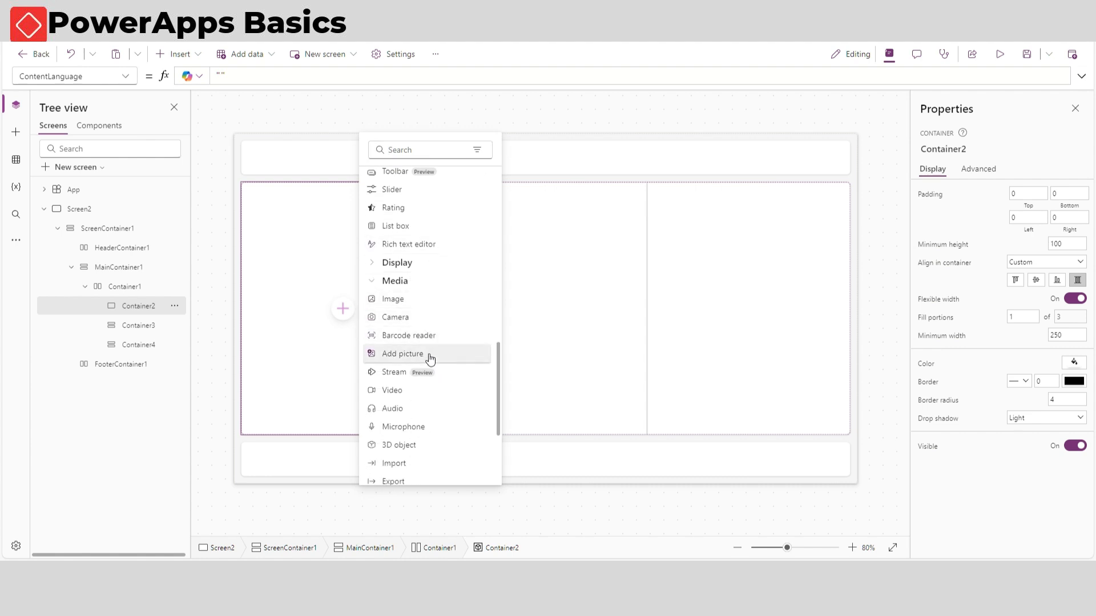
{"action": "left_click", "coordinate": [430, 359]}
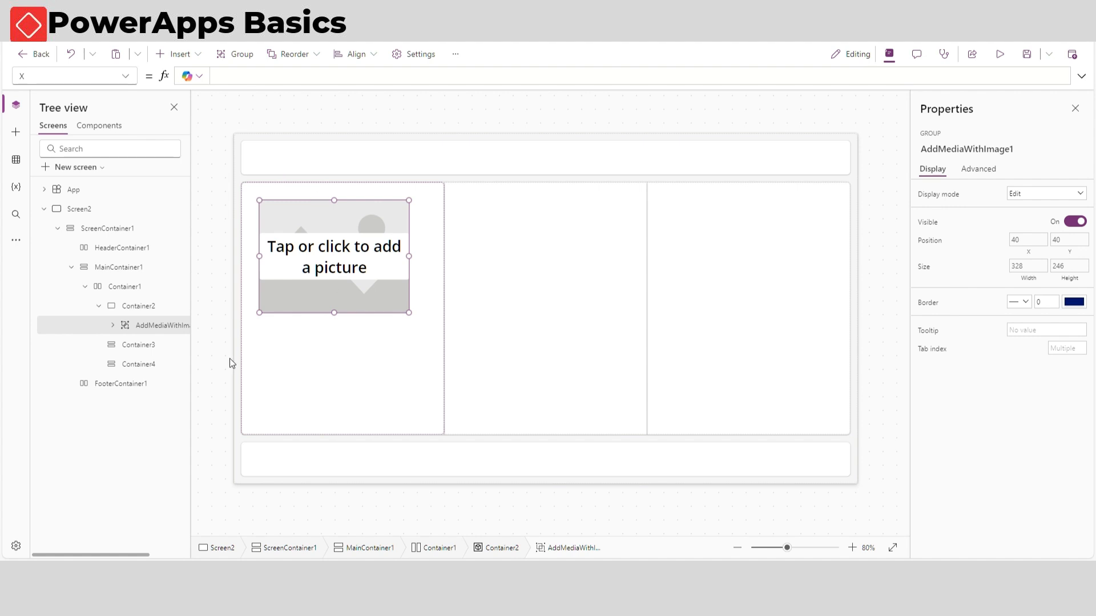
Step: Insert a text input in the first column and place it below the picture control, about 328 by 124 in size
{"action": "left_click", "coordinate": [245, 365]}
{"action": "left_click", "coordinate": [180, 54]}
{"action": "scroll", "coordinate": [220, 274], "scroll_direction": "down", "scroll_amount": 5}
{"action": "left_click", "coordinate": [214, 296]}
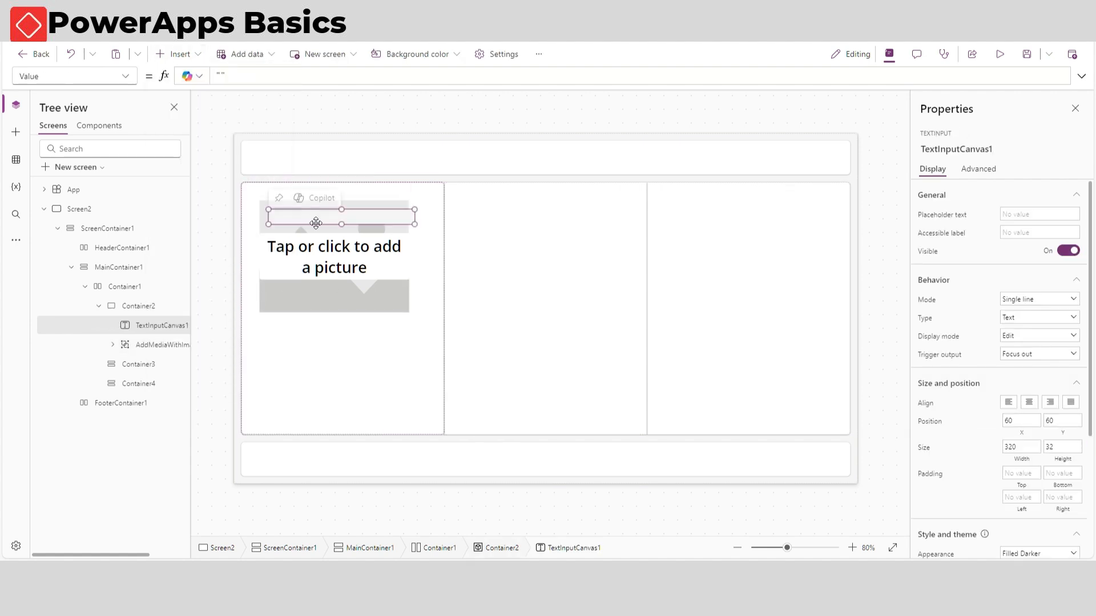
{"action": "left_click_drag", "start_coordinate": [317, 223], "coordinate": [306, 341]}
{"action": "left_click_drag", "start_coordinate": [409, 342], "coordinate": [406, 384]}
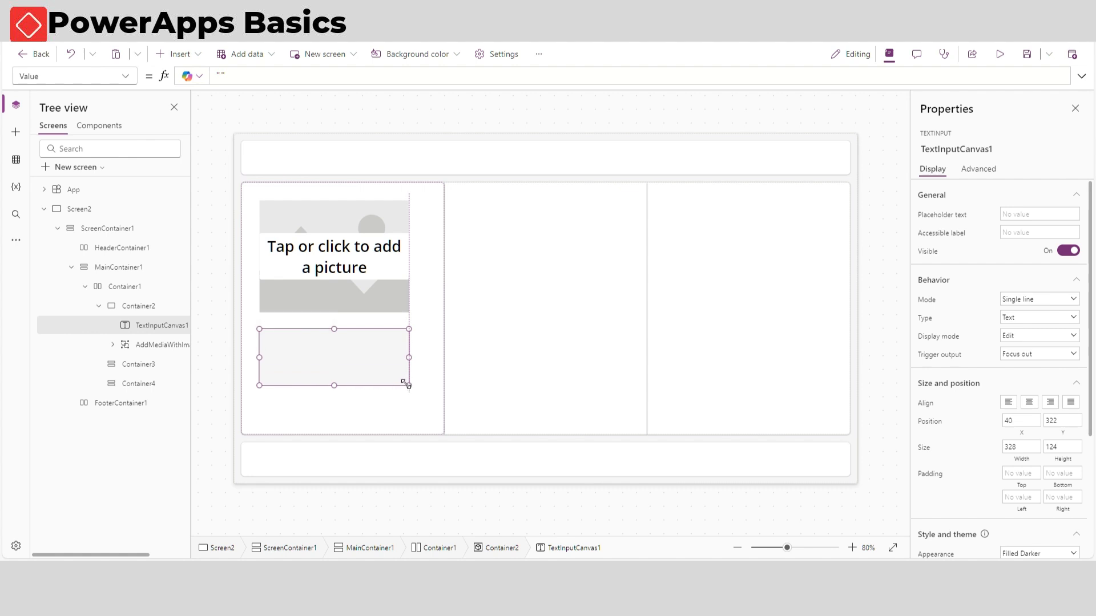
Step: Shorten the picture control to a height of about 216 and move the text input up closer to it
{"action": "left_click", "coordinate": [399, 300]}
{"action": "left_click_drag", "start_coordinate": [409, 313], "coordinate": [410, 297]}
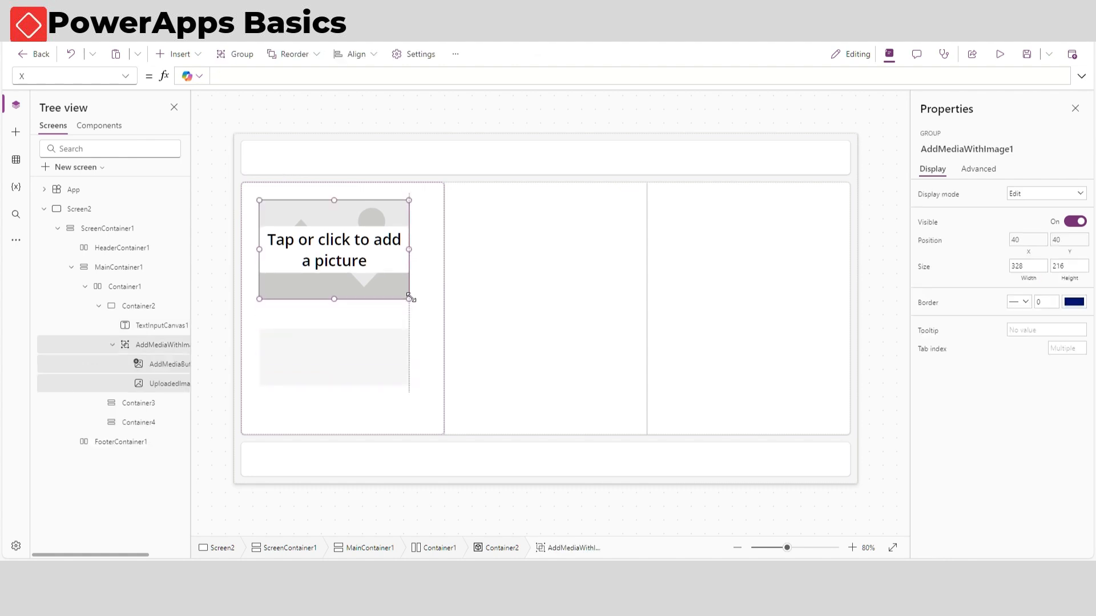
{"action": "left_click", "coordinate": [363, 350]}
Step: Insert a radio group in the first column and move it beneath the text input
{"action": "left_click", "coordinate": [367, 404]}
{"action": "left_click", "coordinate": [182, 55]}
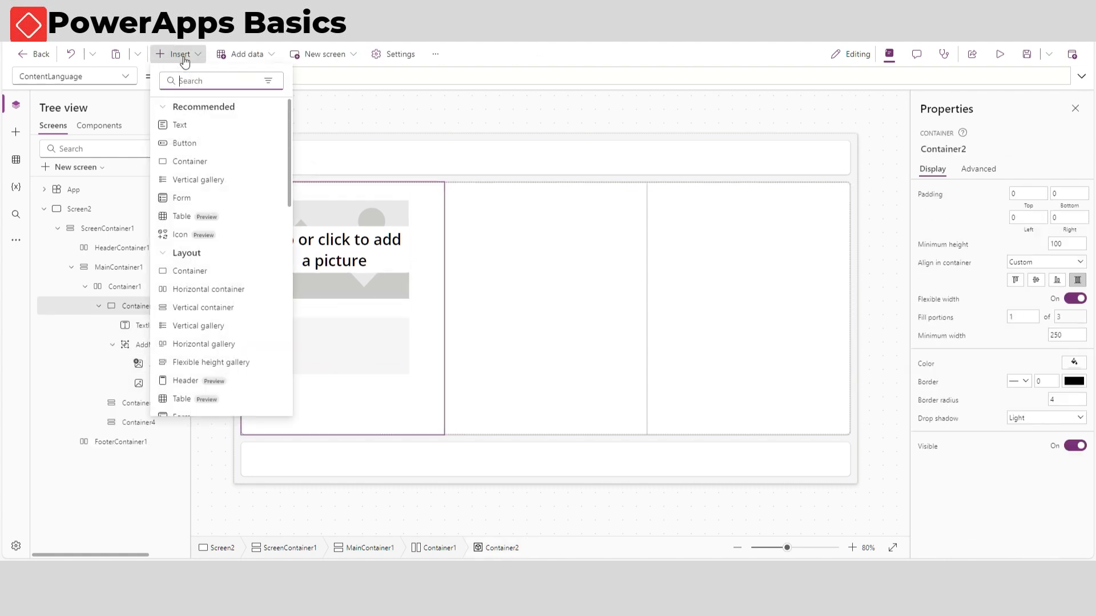
{"action": "scroll", "coordinate": [227, 247], "scroll_direction": "down", "scroll_amount": 1}
{"action": "scroll", "coordinate": [223, 262], "scroll_direction": "up", "scroll_amount": 1}
{"action": "scroll", "coordinate": [217, 297], "scroll_direction": "down", "scroll_amount": 3}
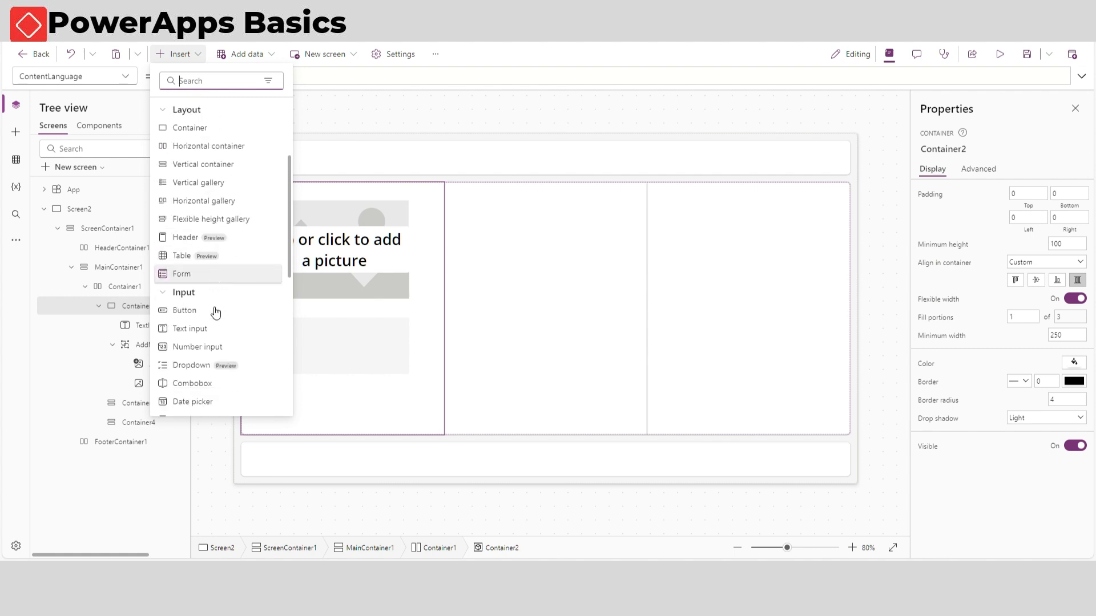
{"action": "scroll", "coordinate": [215, 314], "scroll_direction": "down", "scroll_amount": 2}
{"action": "left_click", "coordinate": [215, 320]}
{"action": "left_click_drag", "start_coordinate": [326, 239], "coordinate": [336, 411]}
Step: Set the radio group's items to "Good", "Bad" and "Neutral"
{"action": "left_click_drag", "start_coordinate": [255, 75], "coordinate": [226, 75]}
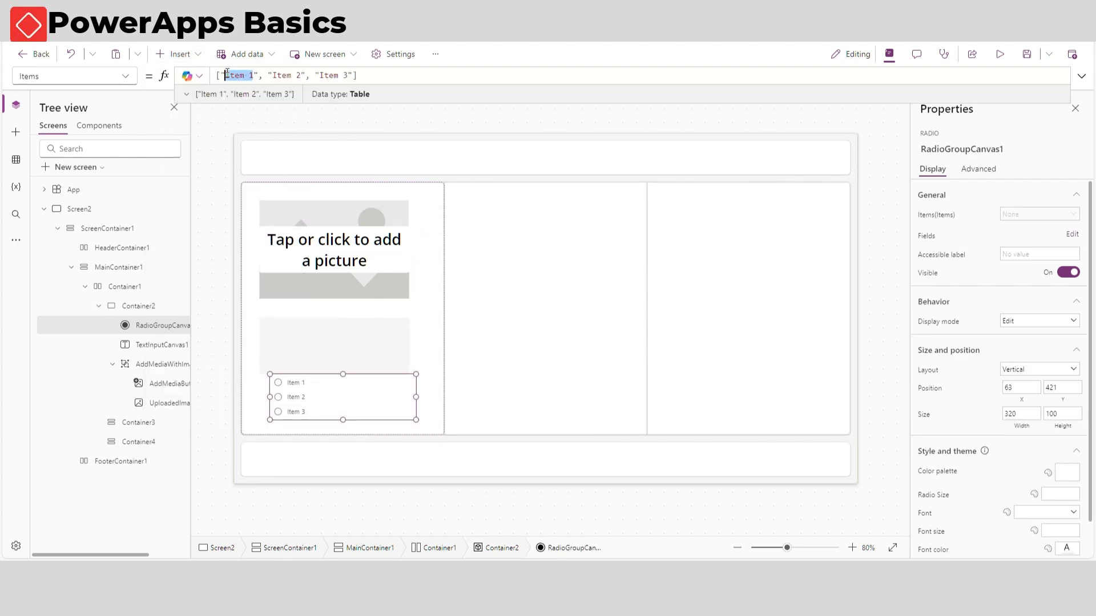
{"action": "type", "text": "Good"}
{"action": "left_click_drag", "start_coordinate": [293, 75], "coordinate": [263, 75]}
{"action": "type", "text": "Bad\", \"Neutral"}
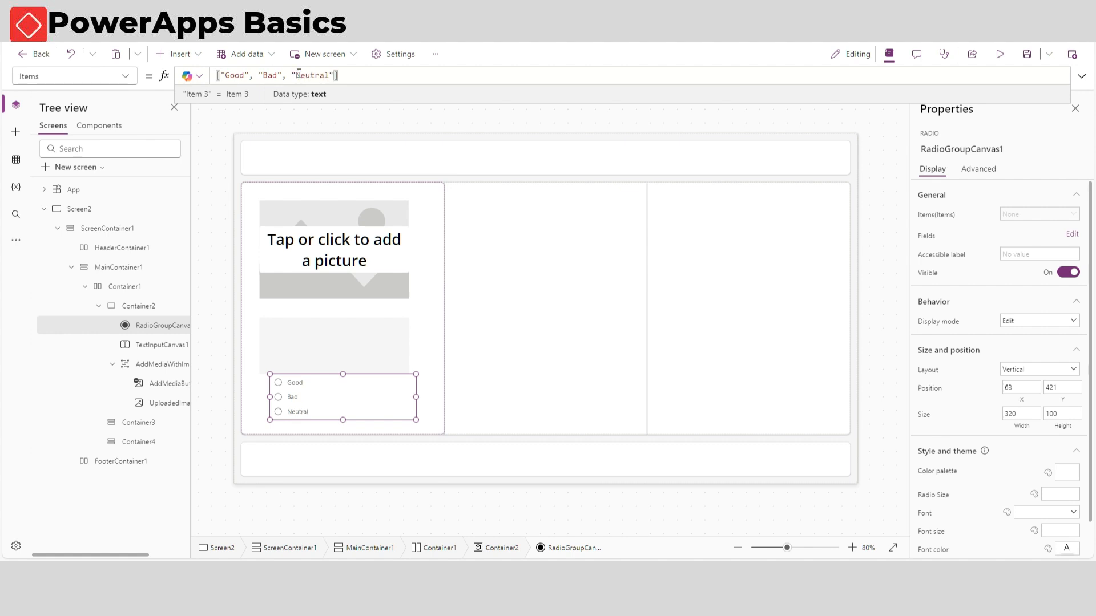
Step: Set the radio group's layout to Horizontal and reduce it to a single row below the text input
{"action": "left_click", "coordinate": [1046, 371]}
{"action": "left_click", "coordinate": [1036, 398]}
{"action": "left_click_drag", "start_coordinate": [270, 374], "coordinate": [266, 401]}
Step: Add a text label between the picture control and the text input reading "Observation"
{"action": "left_click", "coordinate": [379, 350]}
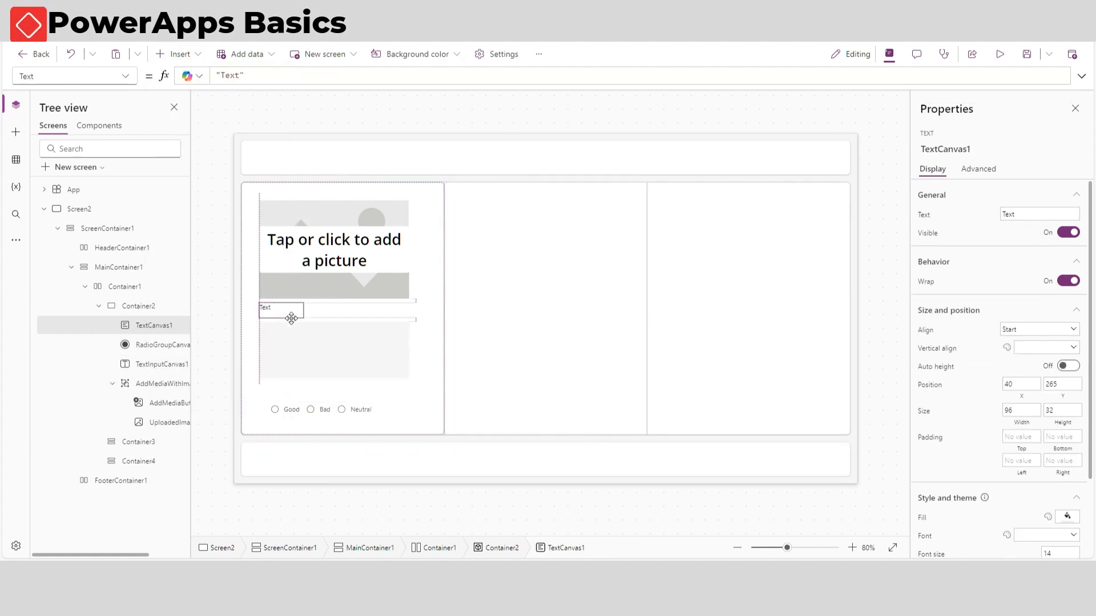
{"action": "left_click", "coordinate": [1039, 214]}
{"action": "type", "text": "Observation"}
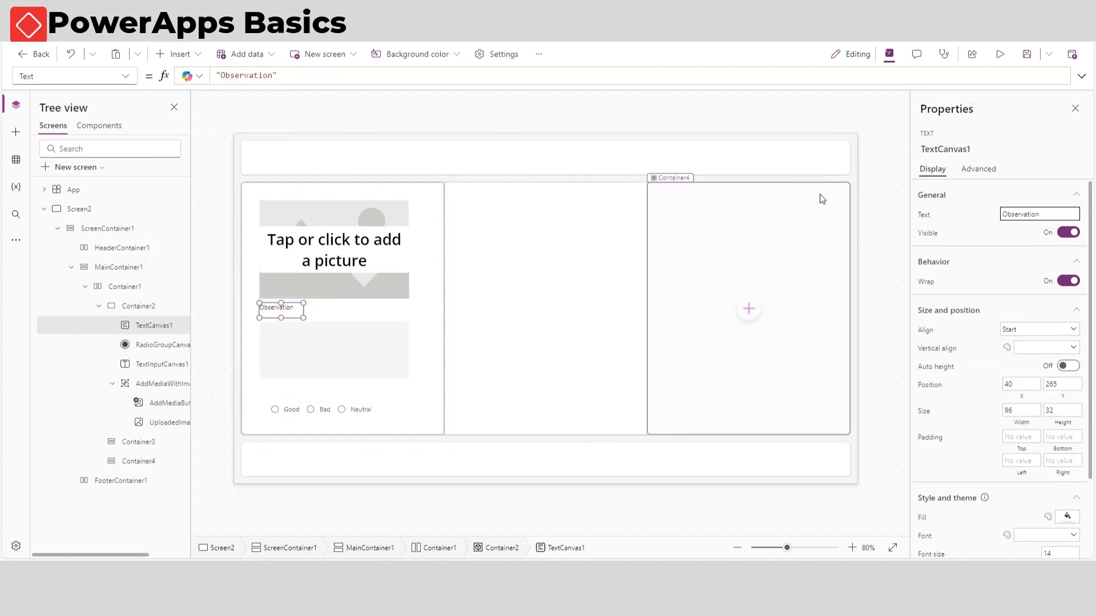
Step: Insert a button in the first column and centre it below the radio options
{"action": "left_click", "coordinate": [381, 296]}
{"action": "left_click", "coordinate": [188, 54]}
{"action": "left_click", "coordinate": [215, 143]}
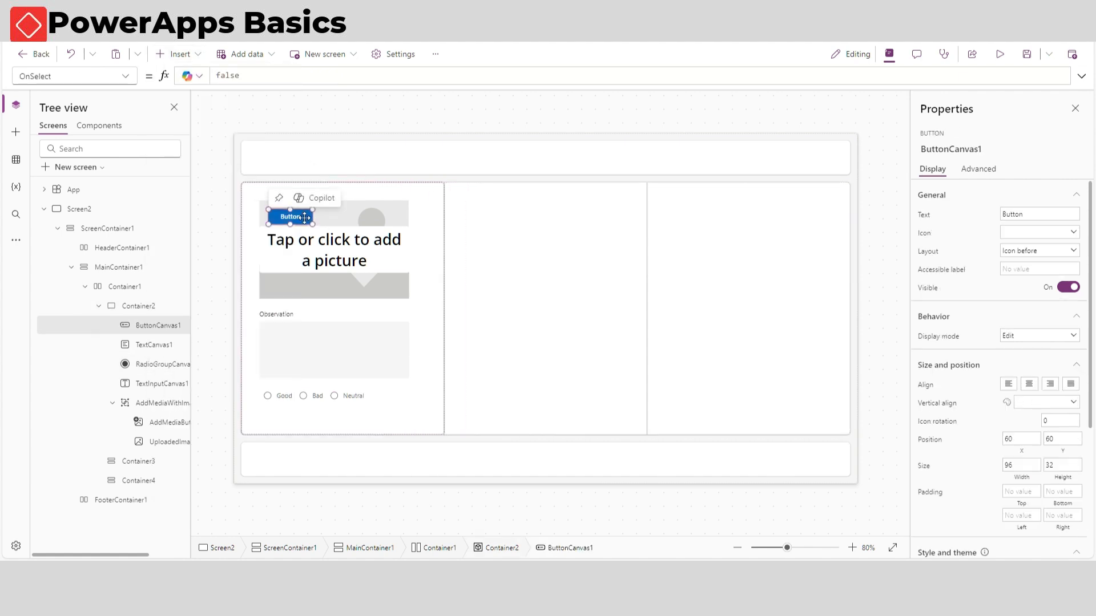
{"action": "left_click_drag", "start_coordinate": [290, 217], "coordinate": [334, 420]}
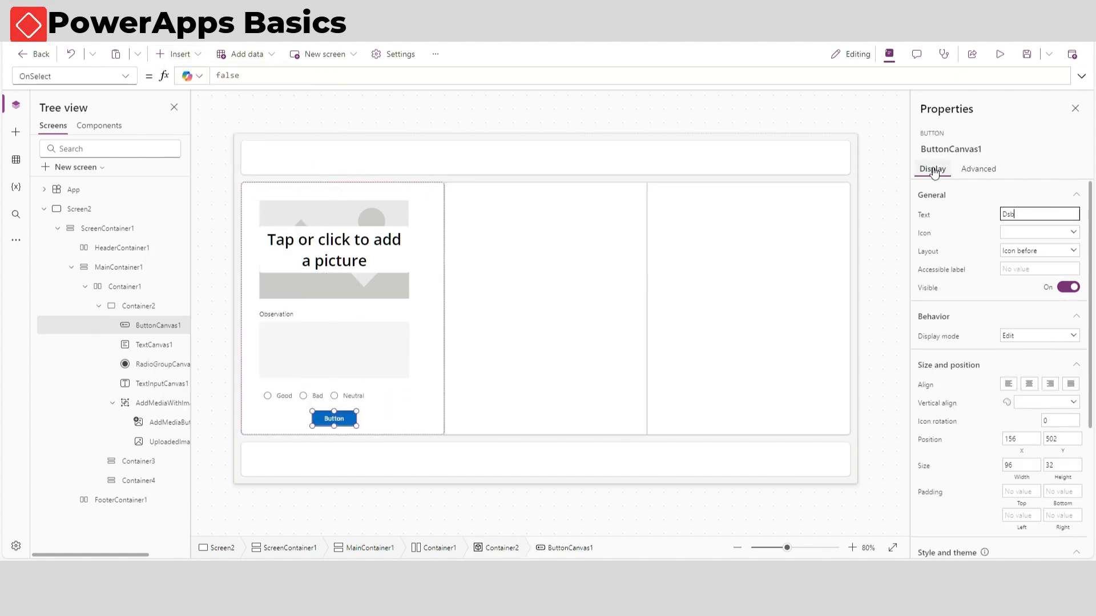
Step: Set the button's text to Save and give it the Save icon
{"action": "left_click", "coordinate": [1073, 232]}
{"action": "scroll", "coordinate": [1009, 388], "scroll_direction": "down", "scroll_amount": 5}
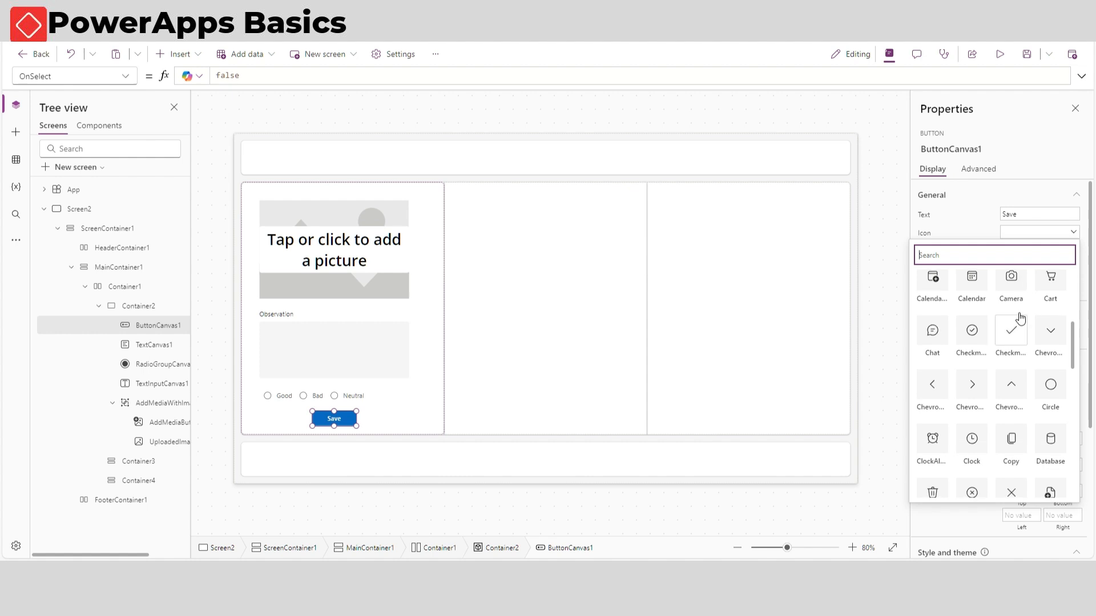
{"action": "scroll", "coordinate": [1005, 400], "scroll_direction": "down", "scroll_amount": 5}
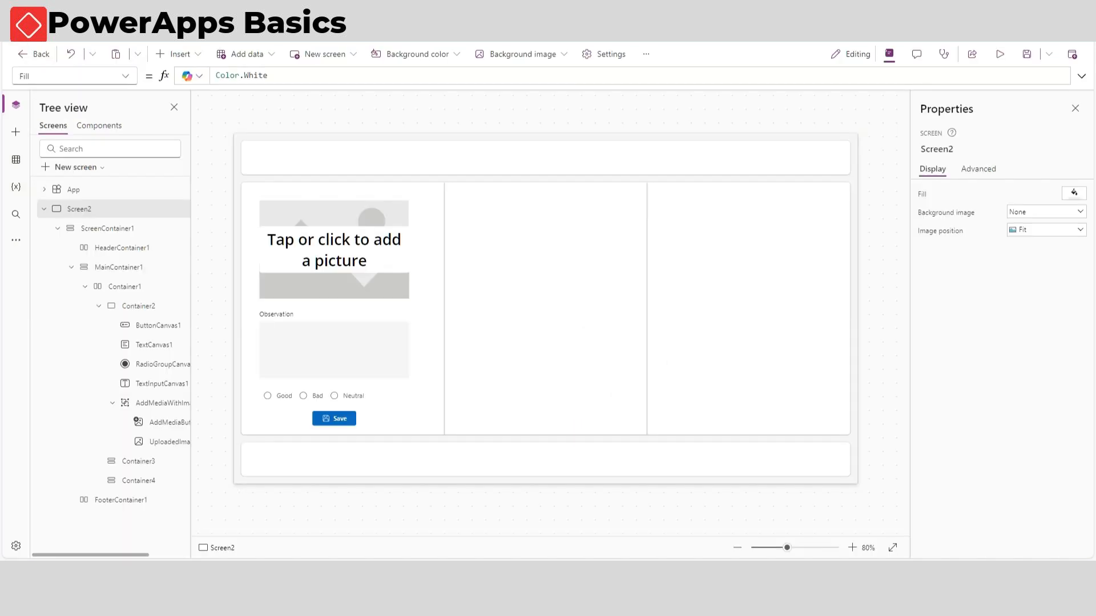
Step: Connect the SharePoint list InspectionList to the app as a data source
{"action": "left_click", "coordinate": [16, 161]}
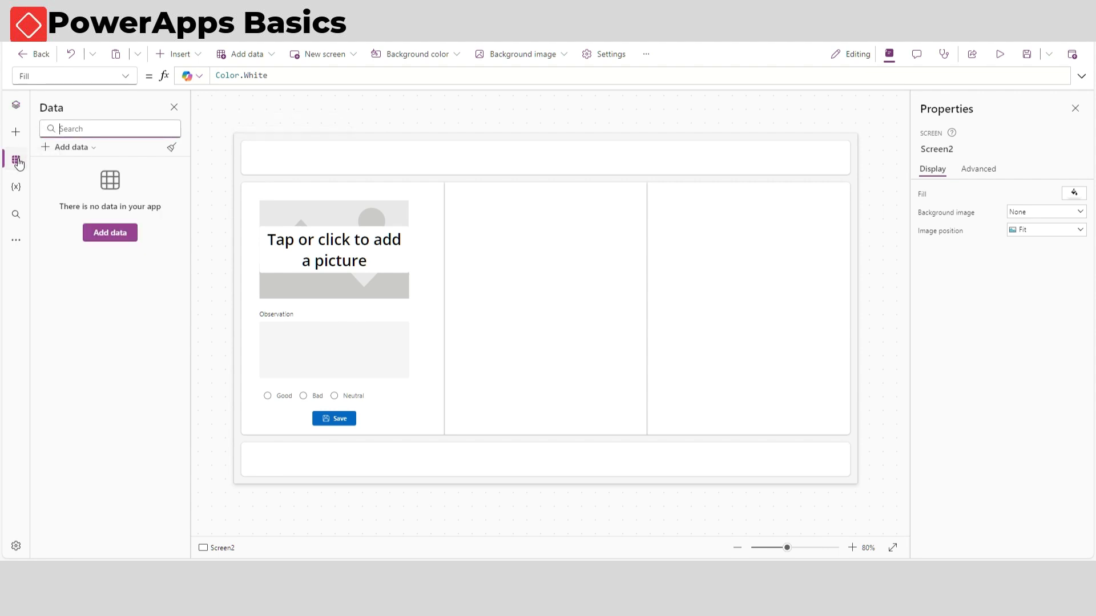
{"action": "left_click", "coordinate": [119, 232]}
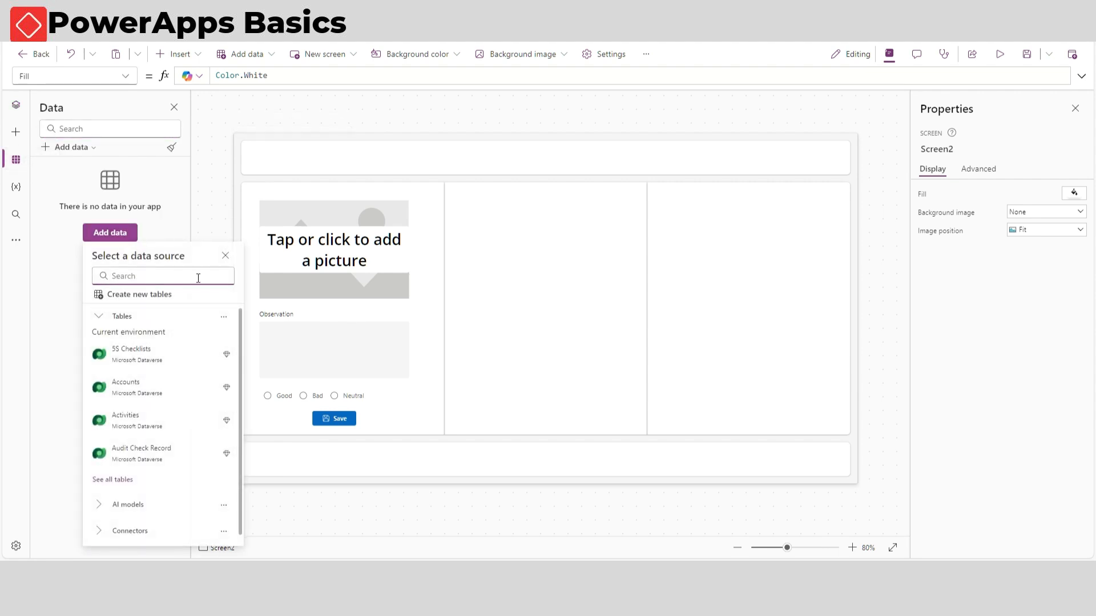
{"action": "type", "text": "sharepo"}
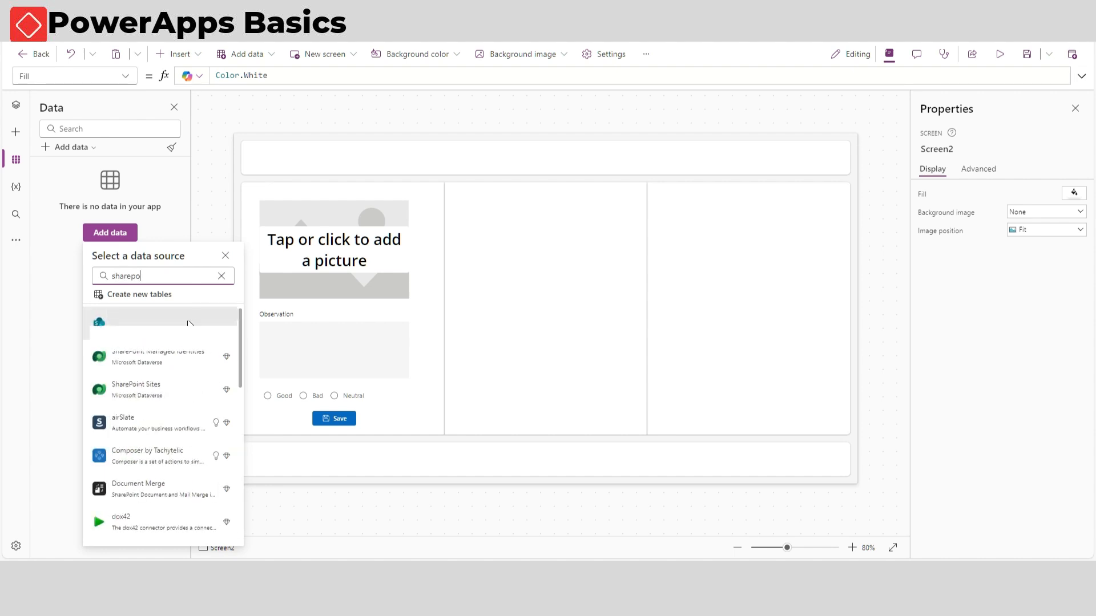
{"action": "left_click", "coordinate": [160, 323]}
{"action": "left_click", "coordinate": [182, 301]}
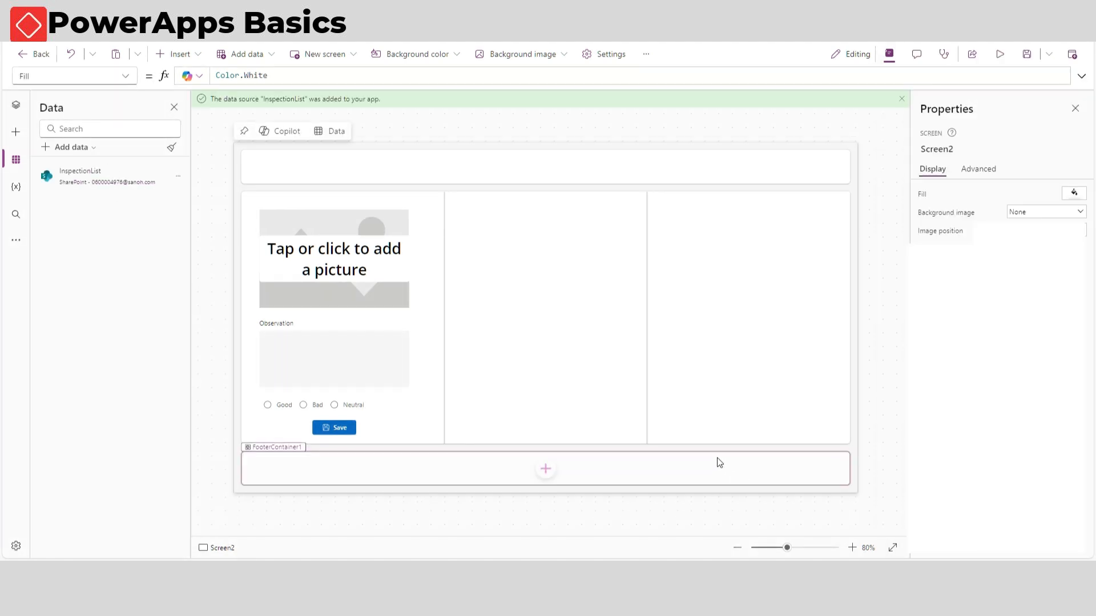
Step: Rename the text input below the Observation label as Observationinput
{"action": "left_click", "coordinate": [403, 421]}
{"action": "left_click", "coordinate": [350, 426]}
{"action": "left_click", "coordinate": [16, 105]}
{"action": "left_click", "coordinate": [385, 305]}
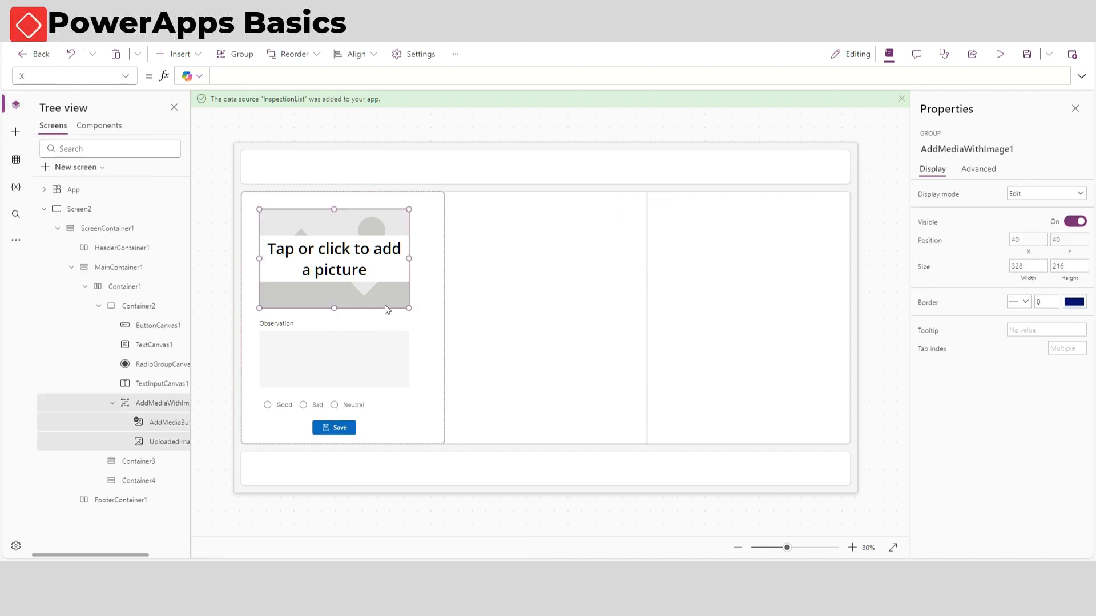
{"action": "left_click", "coordinate": [317, 355]}
{"action": "right_click", "coordinate": [173, 380]}
{"action": "left_click", "coordinate": [208, 252]}
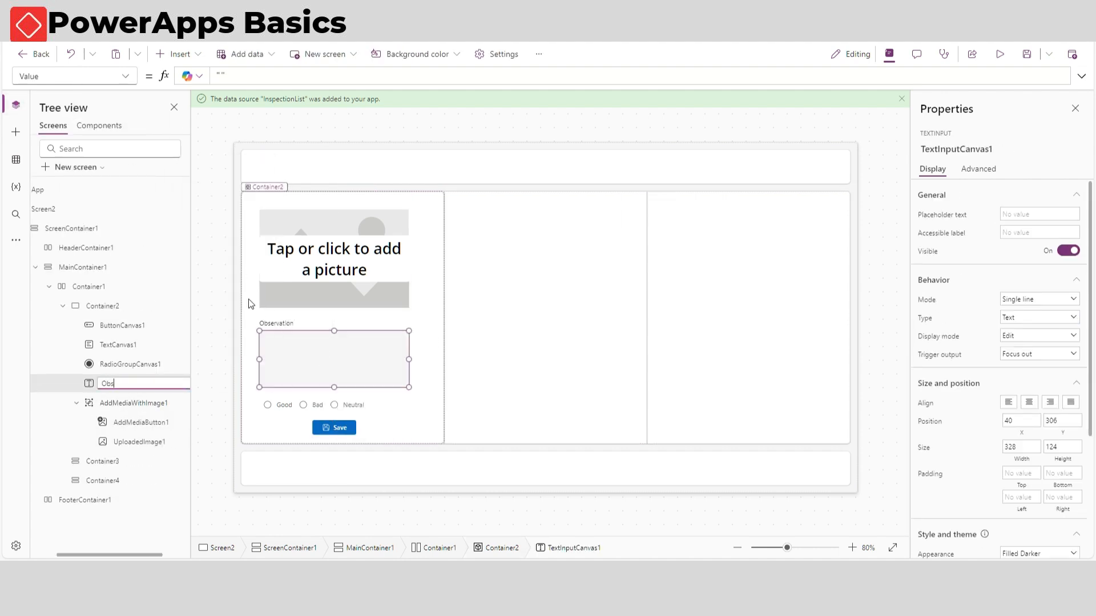
{"action": "type", "text": "Observationinput"}
{"action": "key", "text": "Return"}
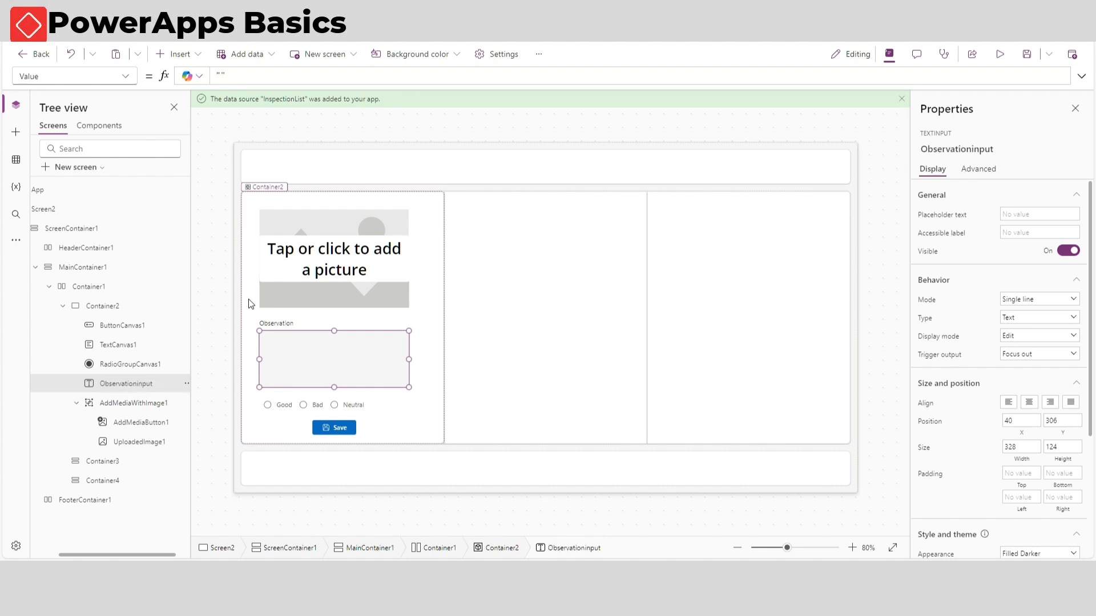
Step: Rename the Good/Bad/Neutral radio group as Assessmentinput
{"action": "left_click", "coordinate": [133, 365]}
{"action": "right_click", "coordinate": [132, 363]}
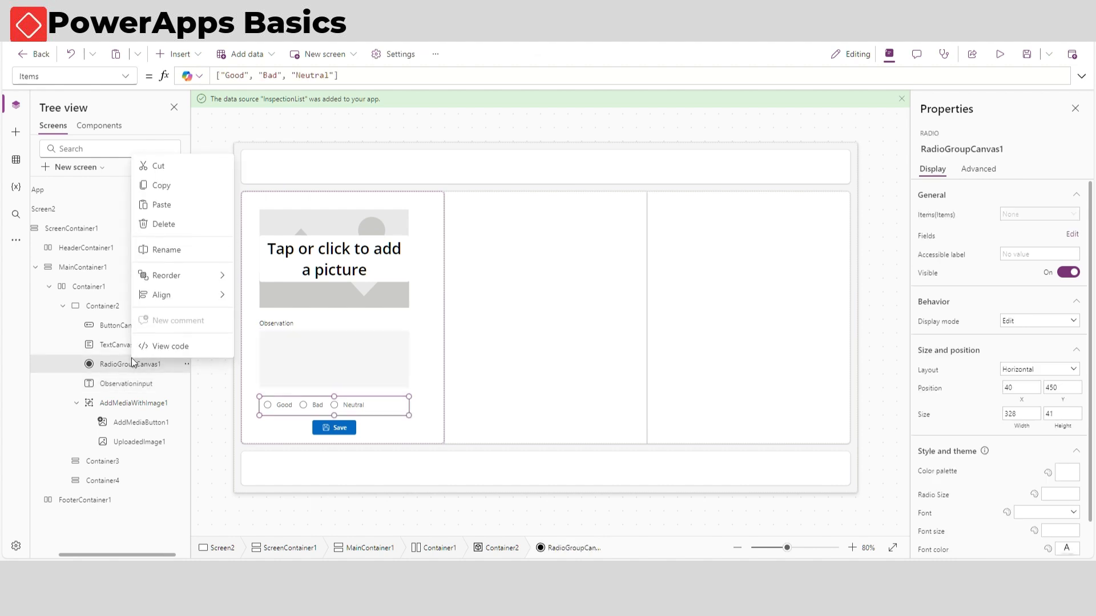
{"action": "left_click", "coordinate": [191, 251]}
{"action": "type", "text": "Assessmentinput"}
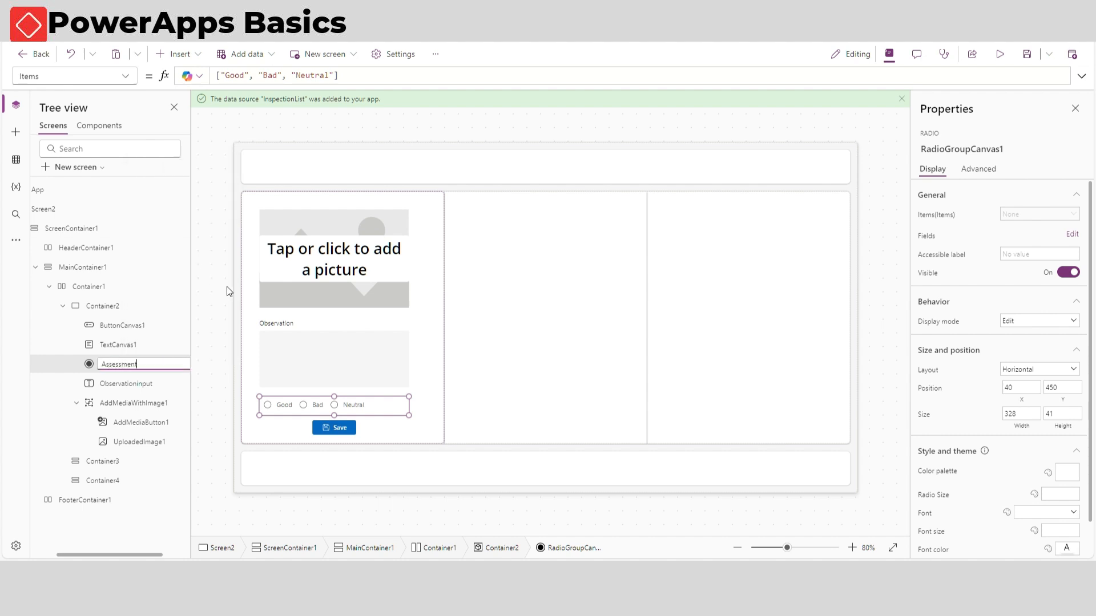
{"action": "key", "text": "Return"}
Step: Replace the Save button's OnSelect formula with a Collect call on localdata containing an empty record in braces
{"action": "left_click", "coordinate": [339, 443]}
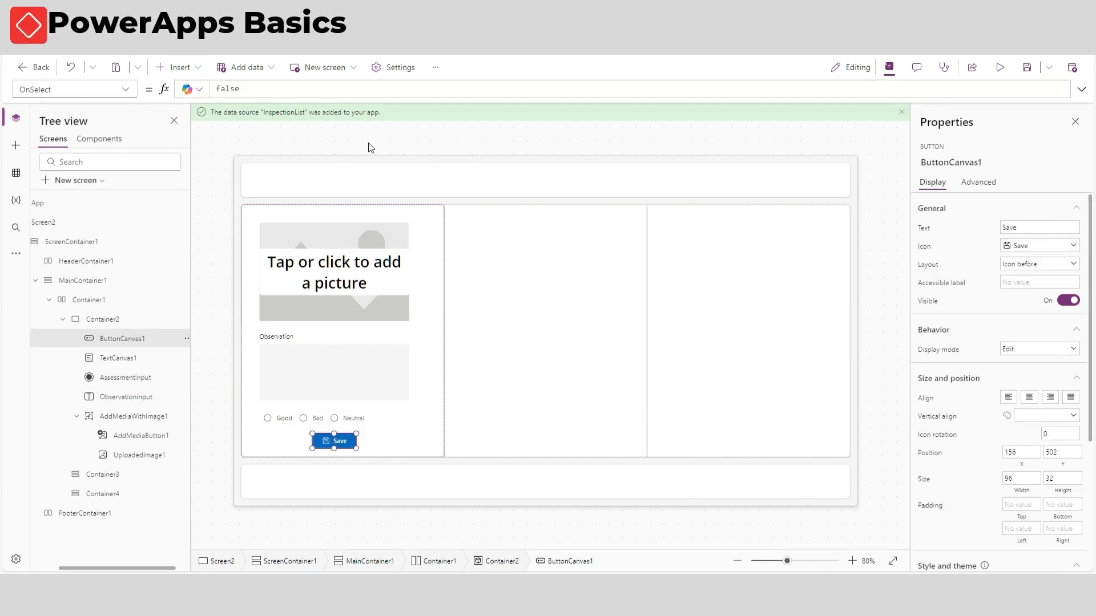
{"action": "left_click", "coordinate": [459, 95]}
{"action": "key", "text": "ctrl+a"}
{"action": "type", "text": "Col"}
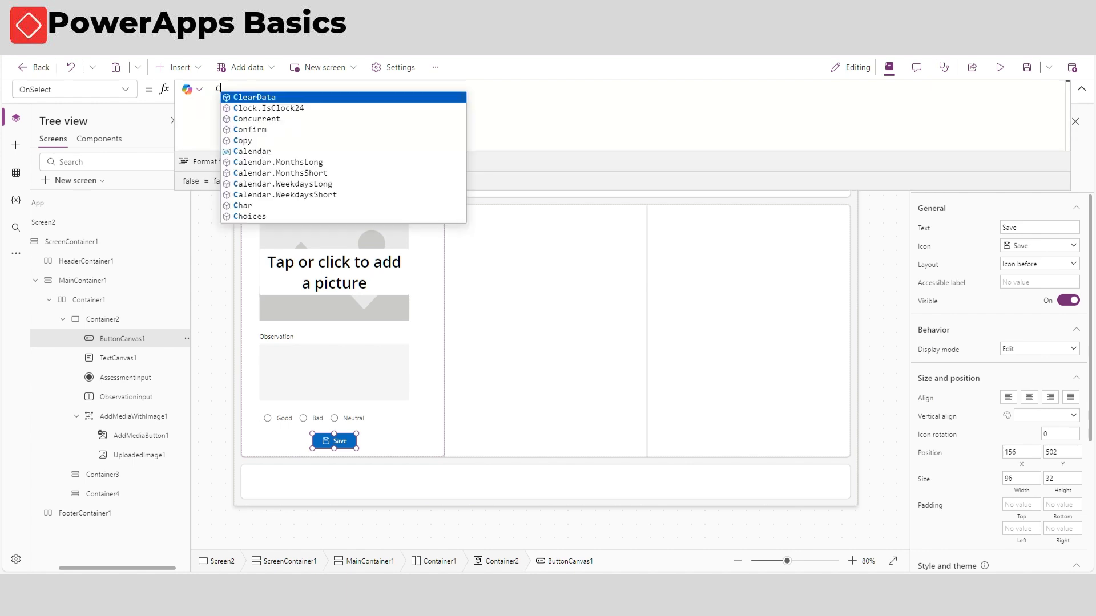
{"action": "type", "text": "lect(localdata,"}
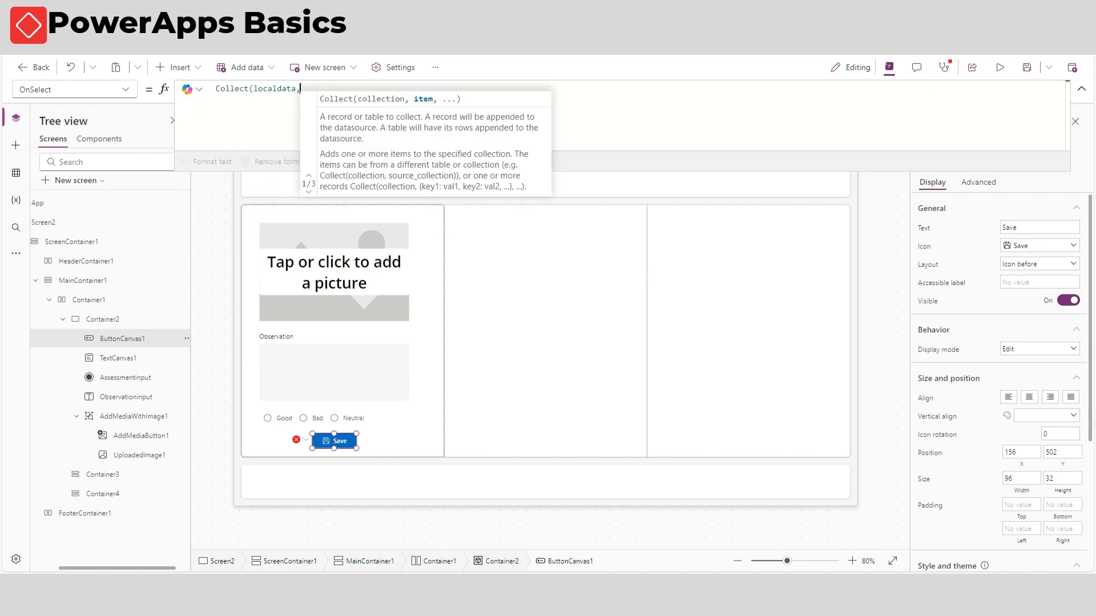
{"action": "key", "text": "shift+Return"}
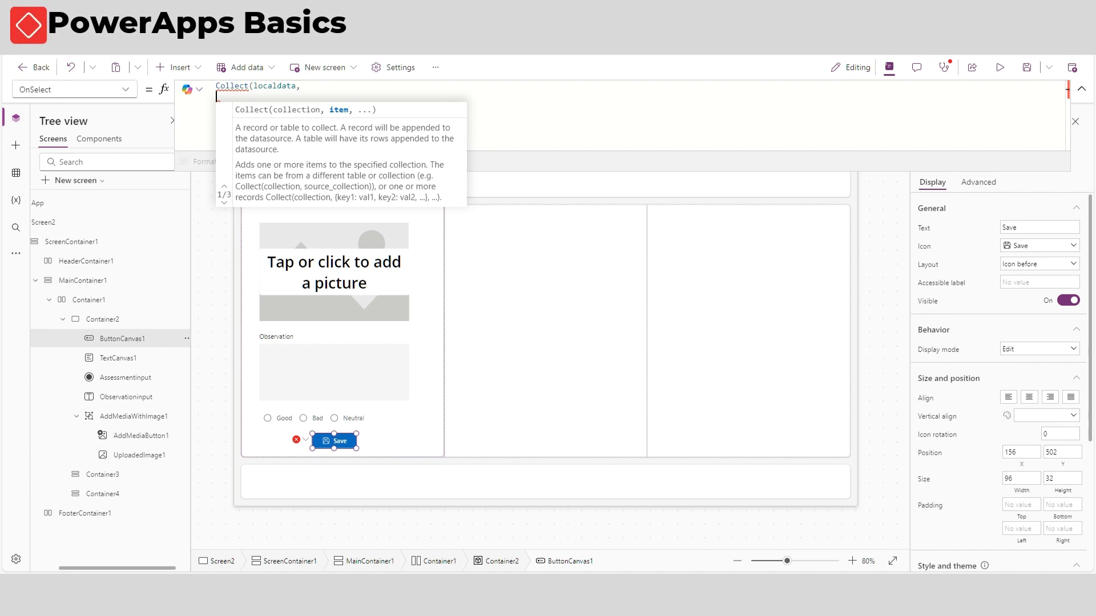
{"action": "type", "text": "{"}
{"action": "key", "text": "shift+Return"}
{"action": "type", "text": "}"}
{"action": "key", "text": "shift+Return"}
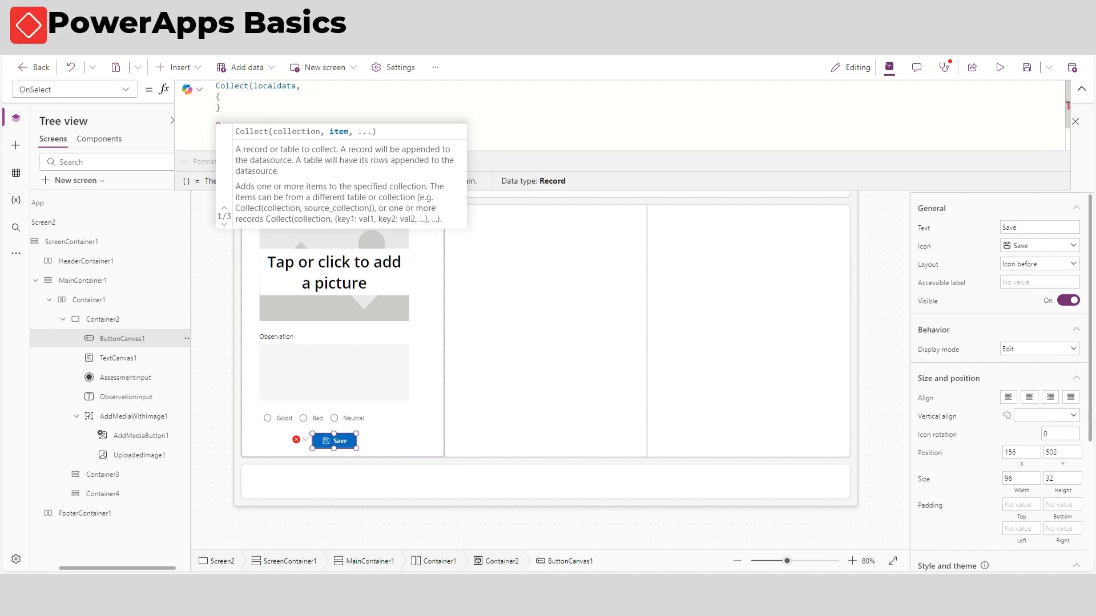
{"action": "type", "text": ")"}
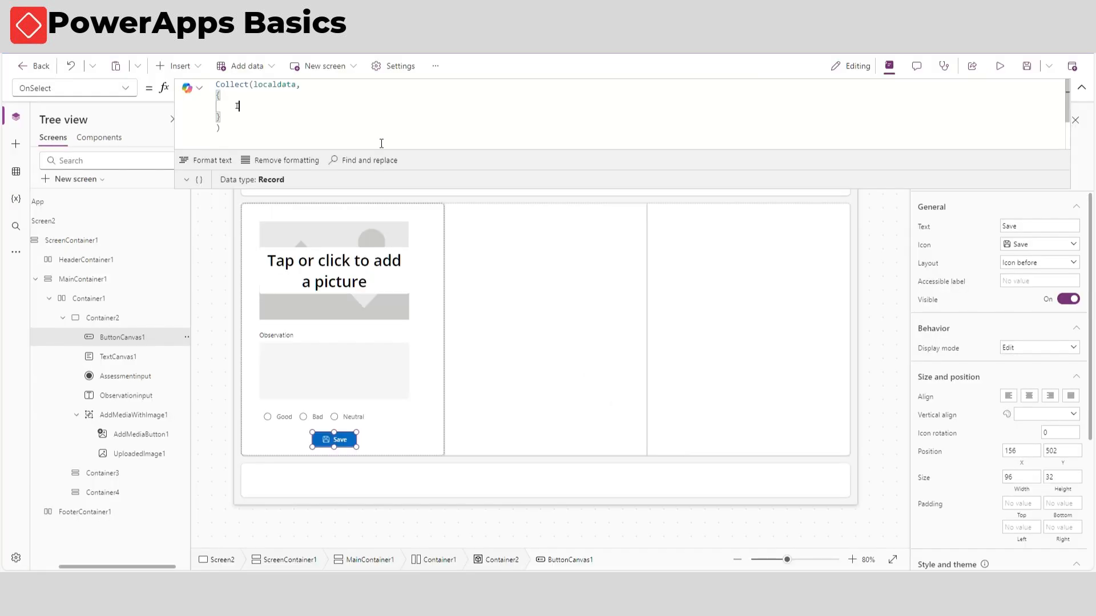
Step: Add the fields Itemnumber: CountRows(localdata)+1 and Observation: Observationinput.Value to the collected record
{"action": "type", "text": "Itemnumber: CountRows(localdata)+1"}
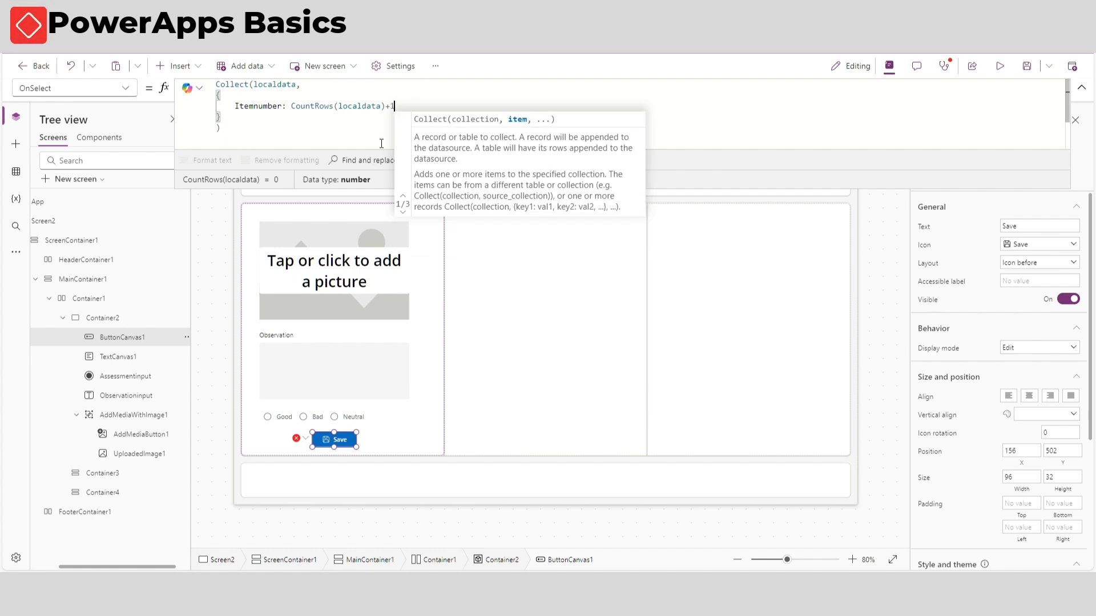
{"action": "type", "text": ","}
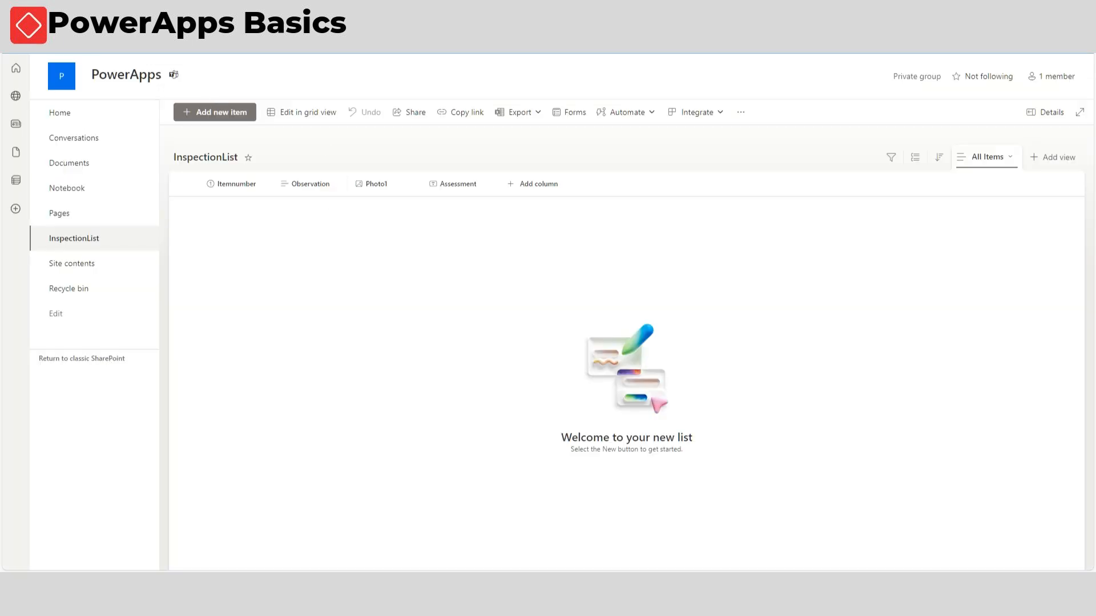
{"action": "key", "text": "Return"}
{"action": "type", "text": "Observation:"}
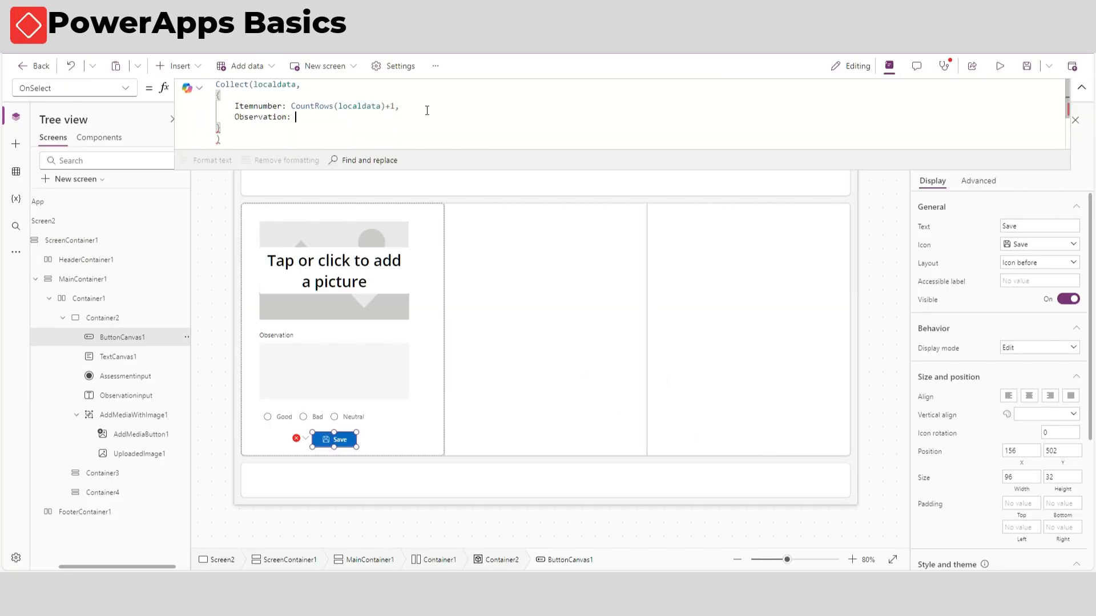
{"action": "type", "text": "Ob"}
{"action": "key", "text": "Tab"}
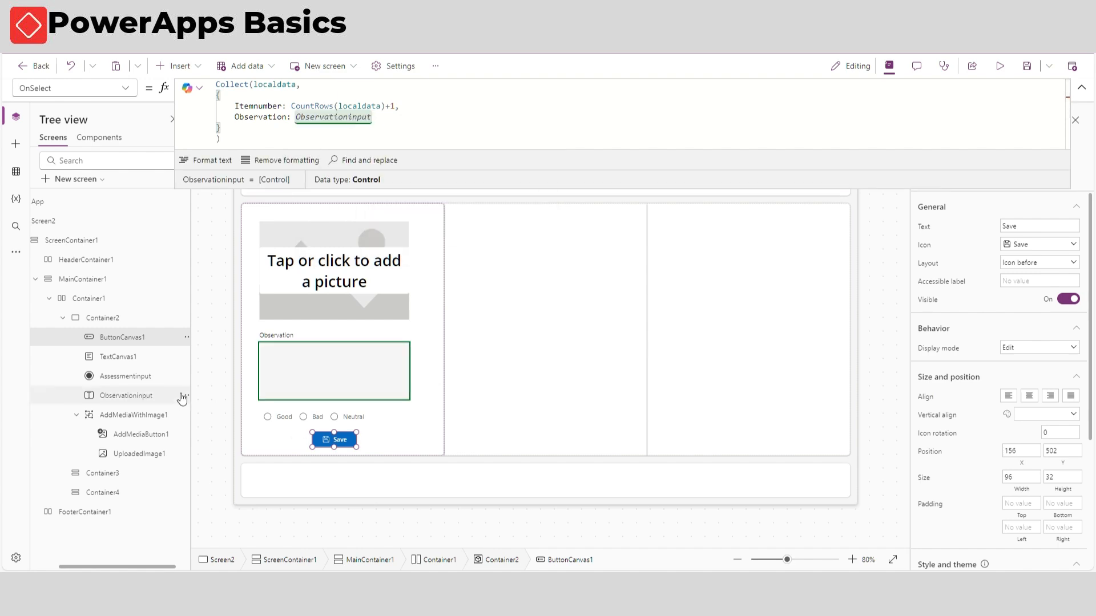
{"action": "type", "text": "."}
{"action": "key", "text": "Tab"}
{"action": "type", "text": ","}
{"action": "key", "text": "Return"}
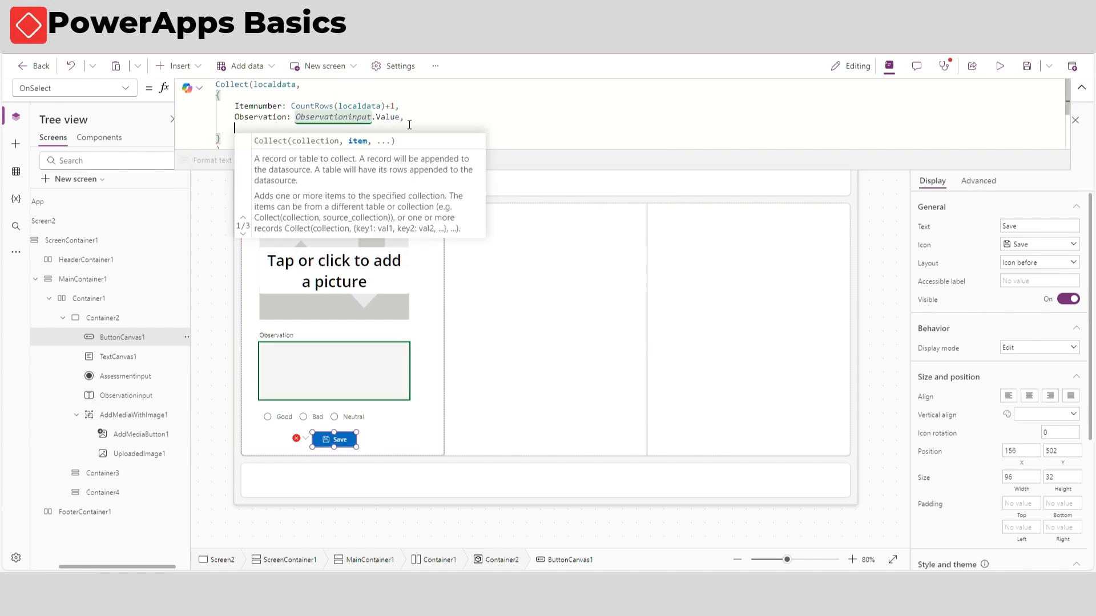
Step: Add the fields Photo1: UploadedImage1.Image and Assessment: Assessmentinput.Selected.Value to the collected record
{"action": "type", "text": "Photo1:"}
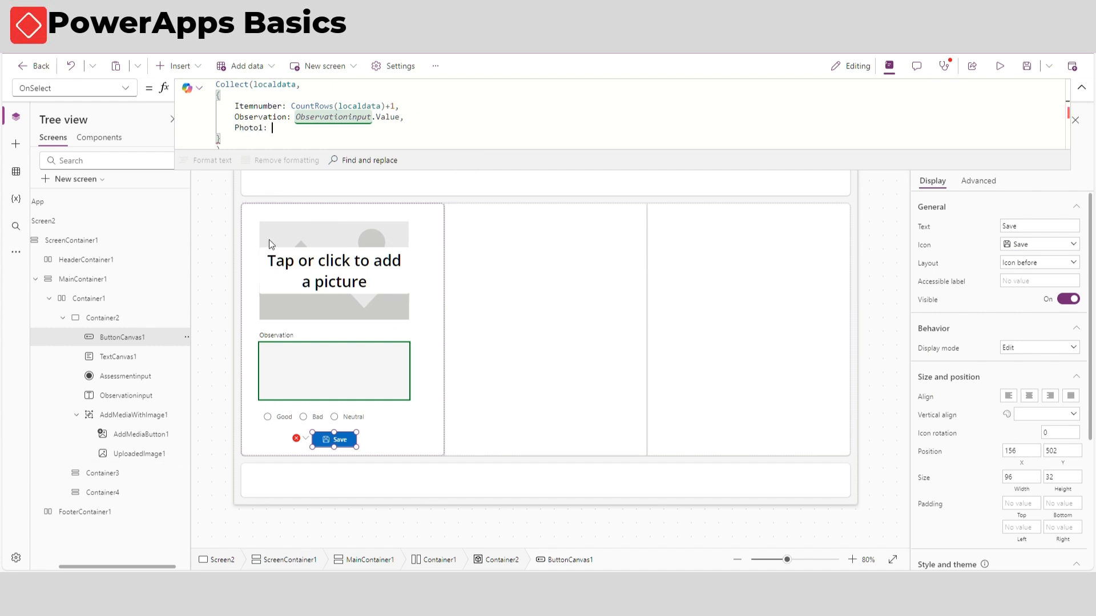
{"action": "type", "text": "Upl"}
{"action": "key", "text": "Tab"}
{"action": "type", "text": ".Image"}
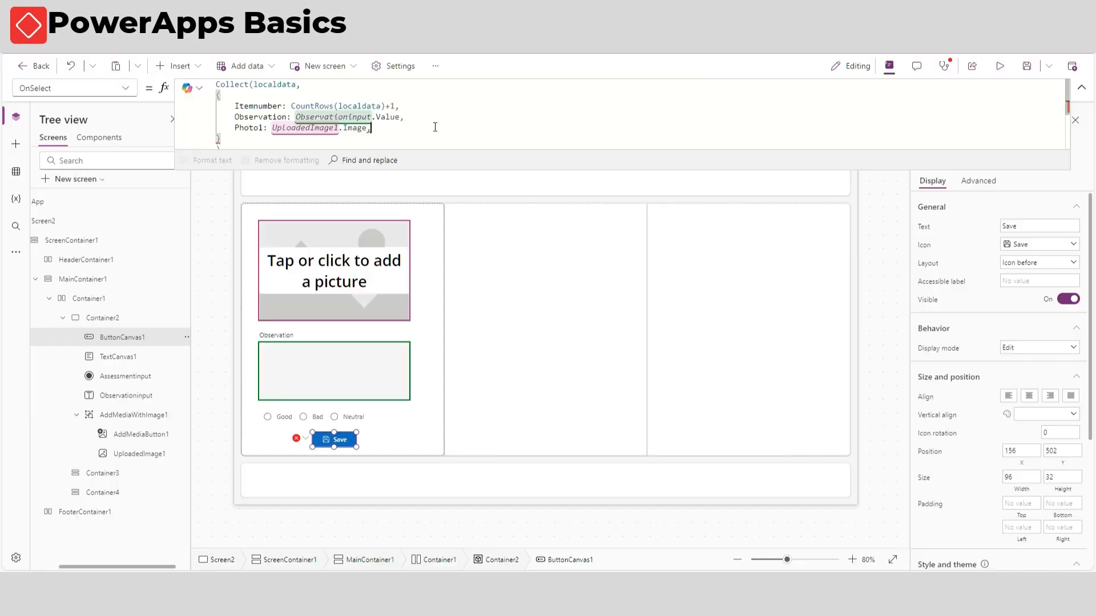
{"action": "type", "text": "Assessment:"}
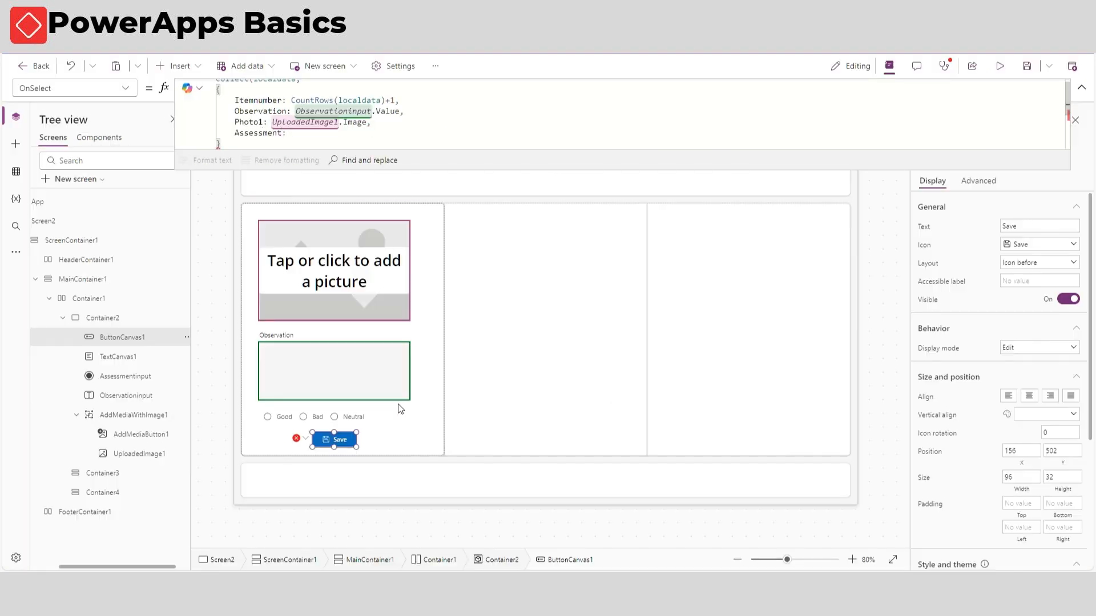
{"action": "type", "text": "Asse"}
{"action": "key", "text": "Tab"}
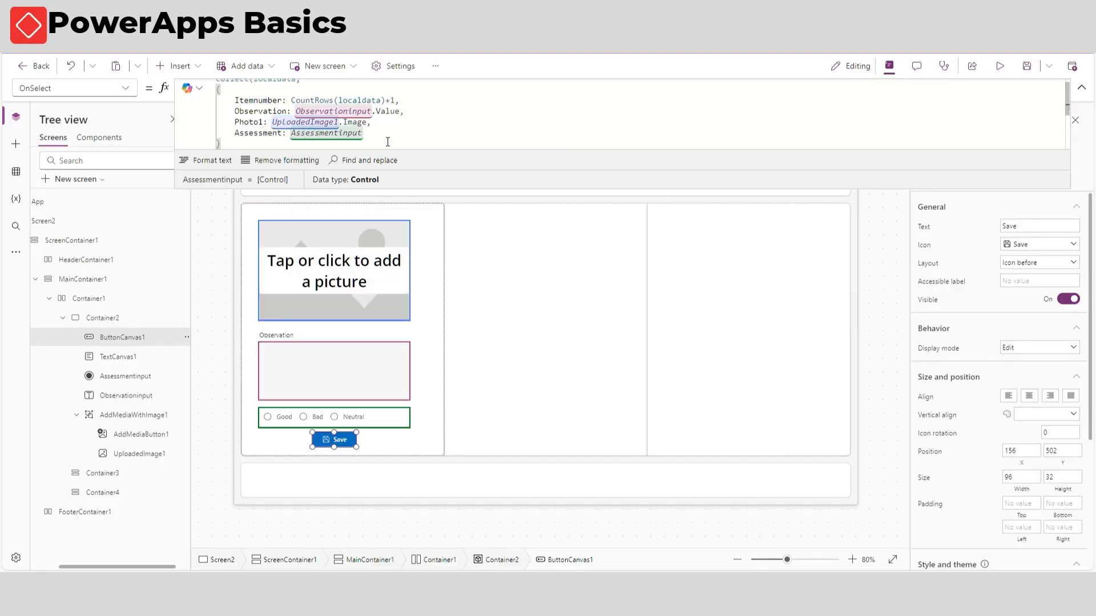
{"action": "type", "text": ".Selected.Value"}
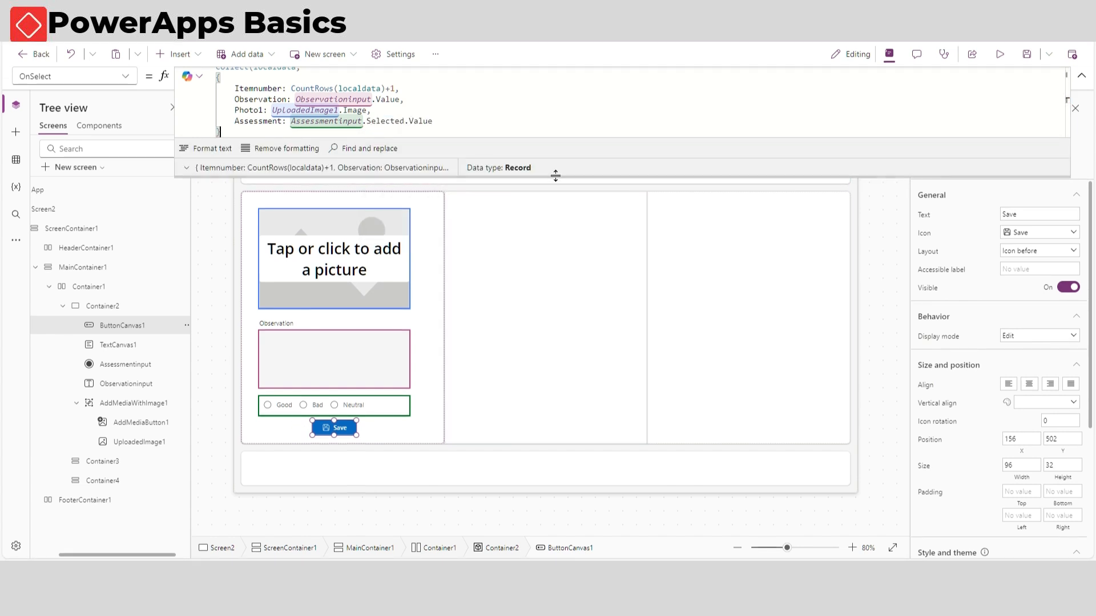
Step: Insert a vertical gallery in the middle container and use the localdata collection as its data source
{"action": "left_click_drag", "start_coordinate": [555, 176], "coordinate": [560, 146]}
{"action": "left_click", "coordinate": [566, 249]}
{"action": "left_click", "coordinate": [568, 249]}
{"action": "left_click", "coordinate": [546, 318]}
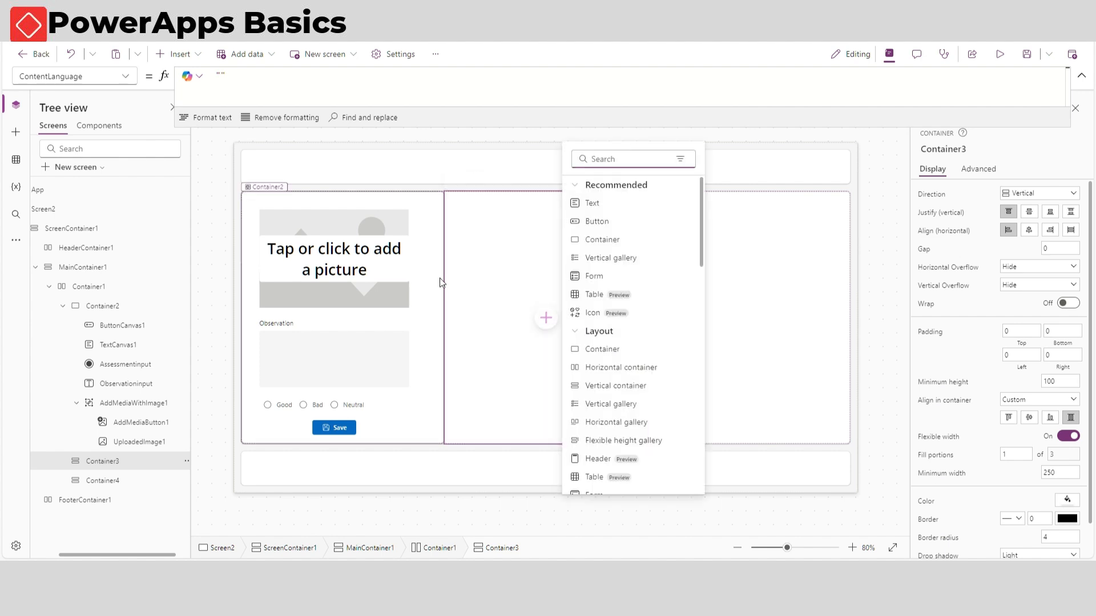
{"action": "key", "text": "Escape"}
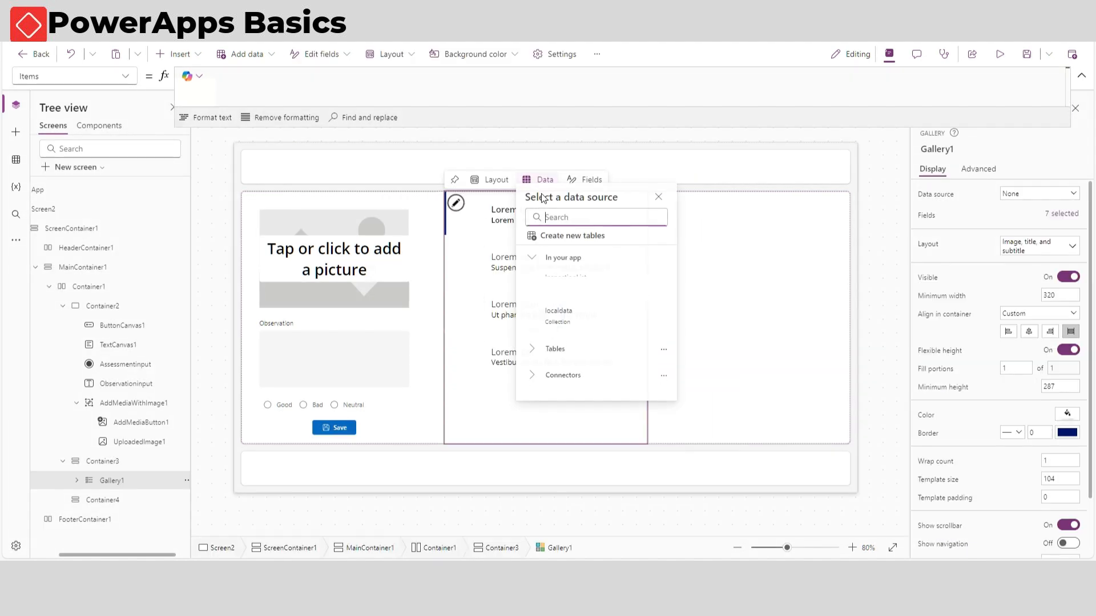
{"action": "left_click", "coordinate": [607, 326]}
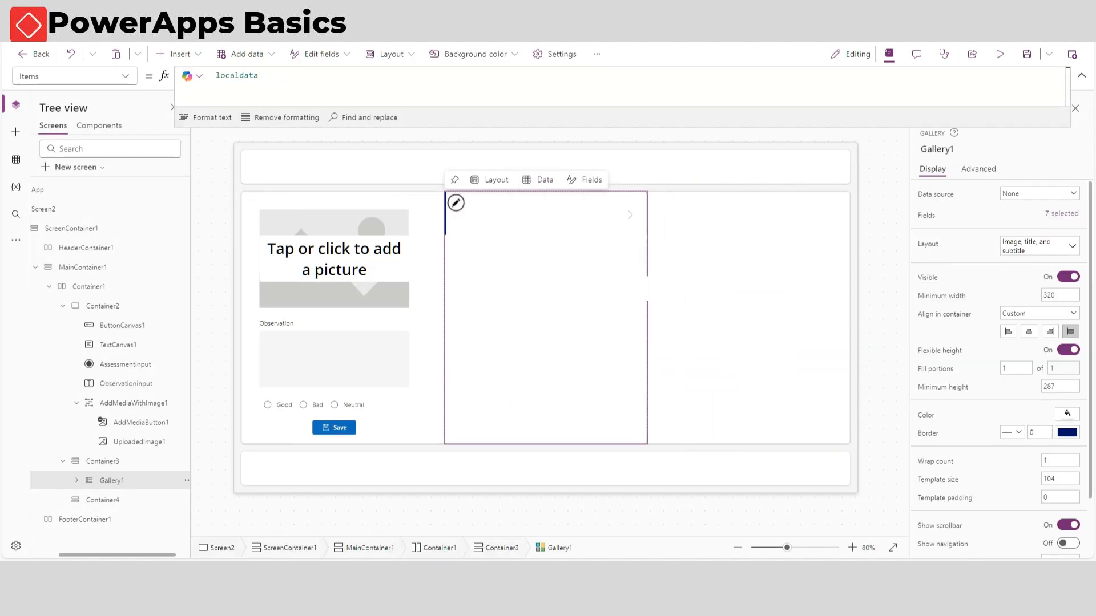
Step: Preview the app and save a test entry with the logo picture, the observation Power Apps Basics and the assessment Good
{"action": "left_click", "coordinate": [999, 54]}
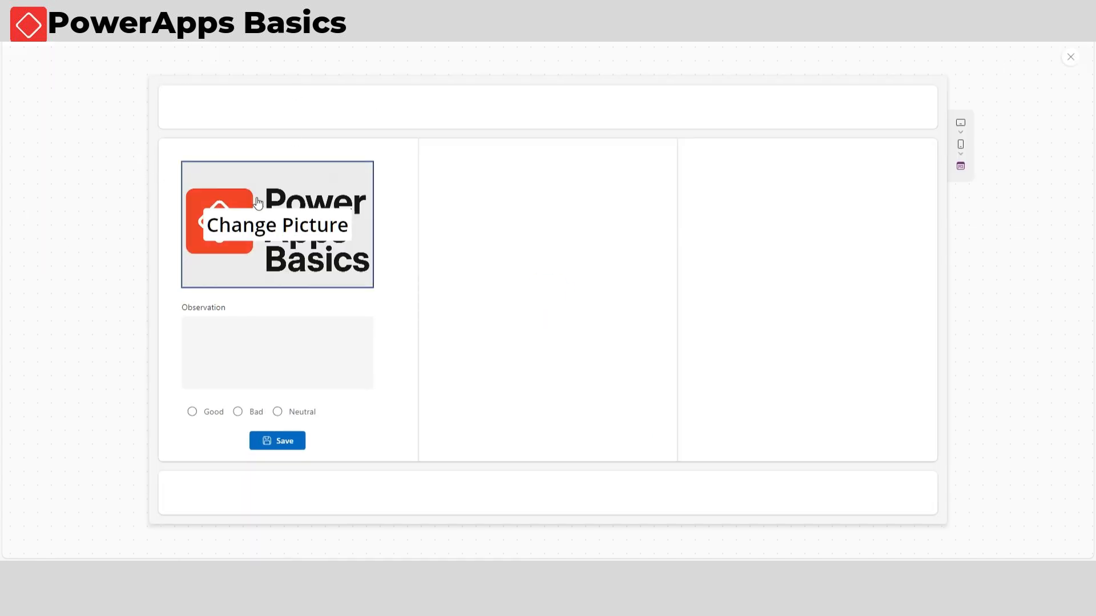
{"action": "left_click", "coordinate": [247, 323]}
{"action": "type", "text": "Power Apps Basics"}
{"action": "left_click", "coordinate": [192, 412]}
{"action": "left_click", "coordinate": [285, 443]}
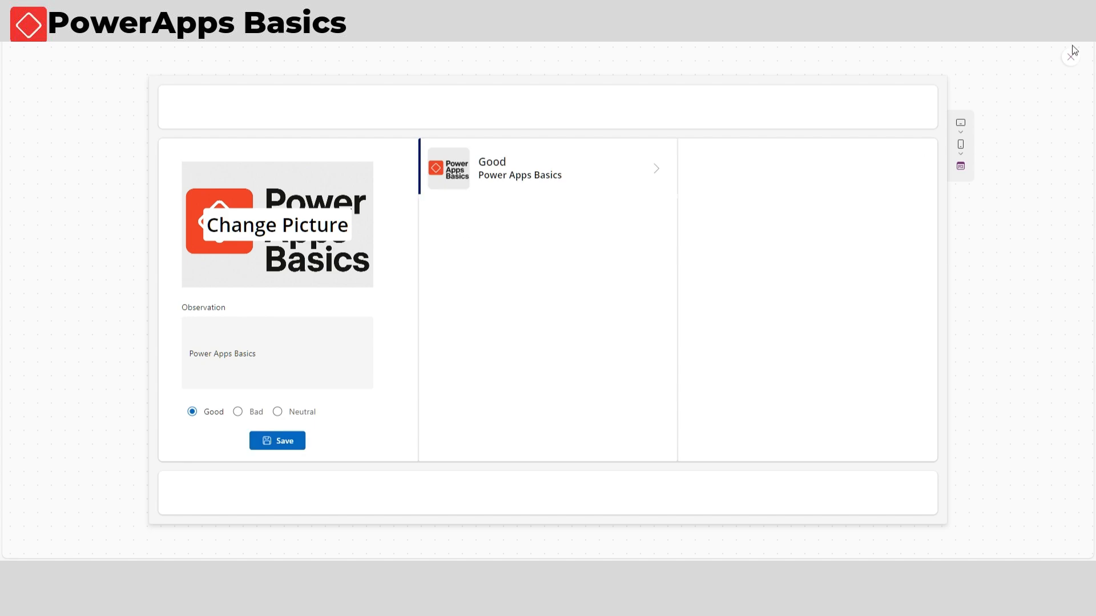
{"action": "left_click", "coordinate": [1071, 56]}
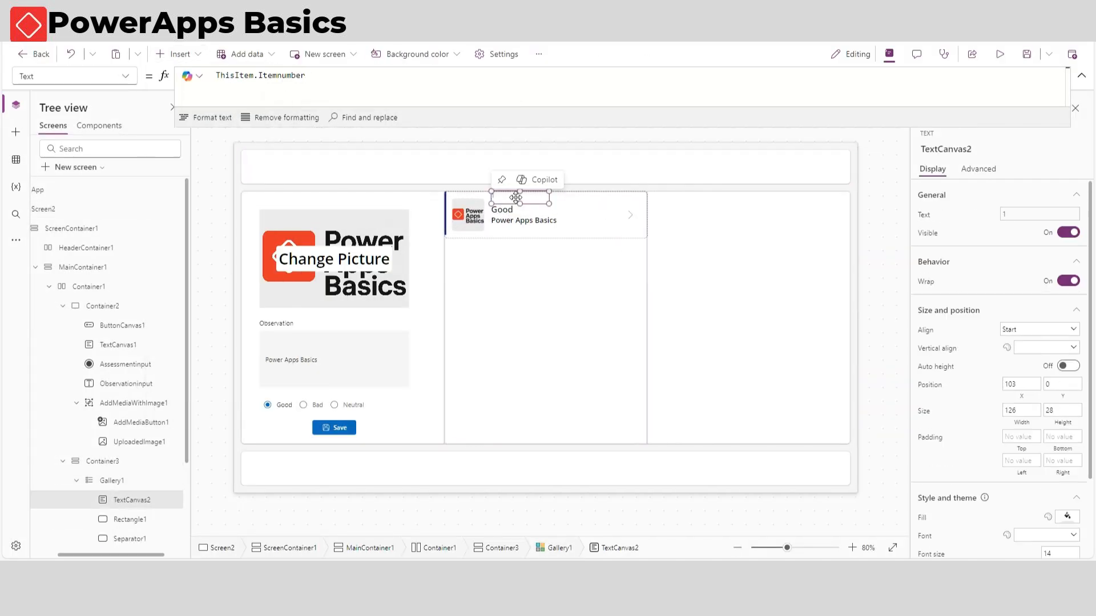
Step: Set the vertical alignment of the gallery's item number text to Bottom
{"action": "left_click", "coordinate": [1016, 331]}
{"action": "left_click", "coordinate": [1016, 332]}
{"action": "left_click", "coordinate": [1050, 347]}
{"action": "left_click", "coordinate": [1048, 374]}
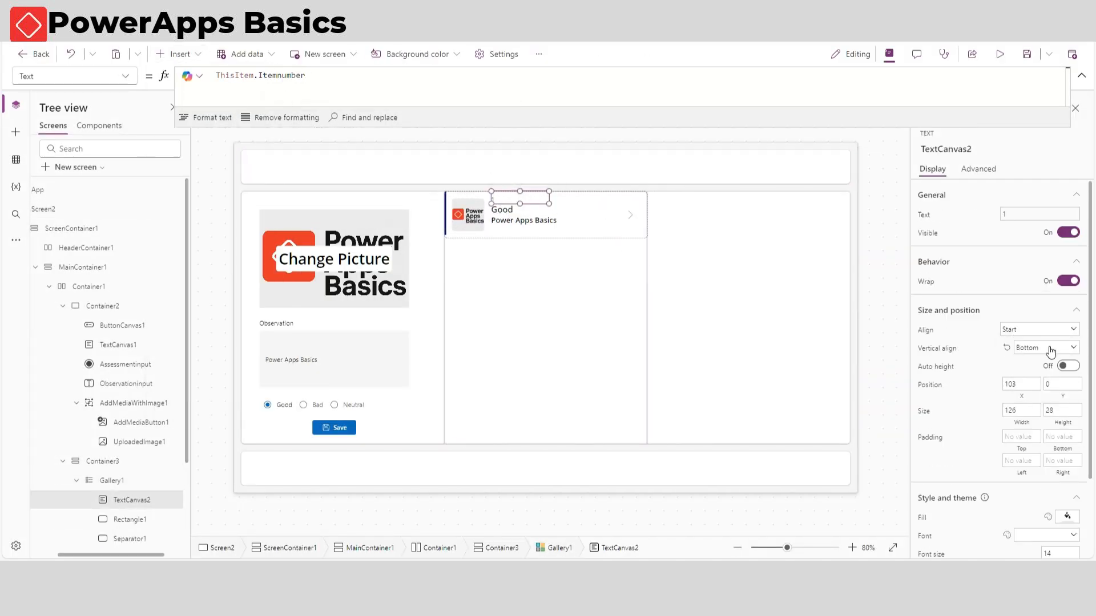
Step: Preview the app again, save the same entry several more times and check the numbered items in the gallery
{"action": "left_click", "coordinate": [881, 243]}
{"action": "key", "text": "F5"}
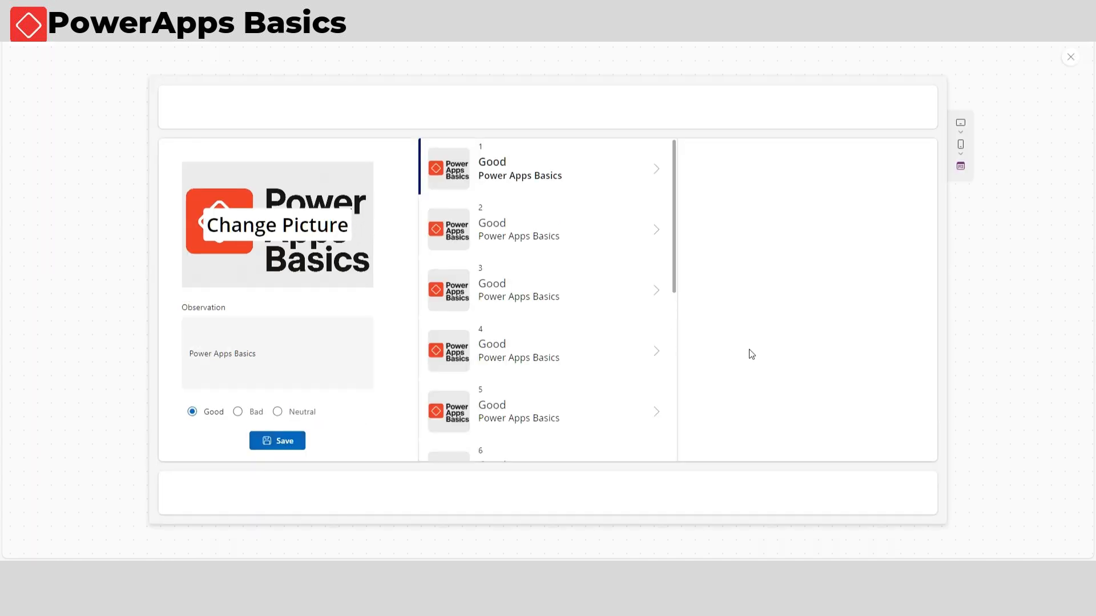
{"action": "scroll", "coordinate": [551, 384], "scroll_direction": "down", "scroll_amount": 5}
{"action": "scroll", "coordinate": [551, 384], "scroll_direction": "up", "scroll_amount": 3}
{"action": "key", "text": "Escape"}
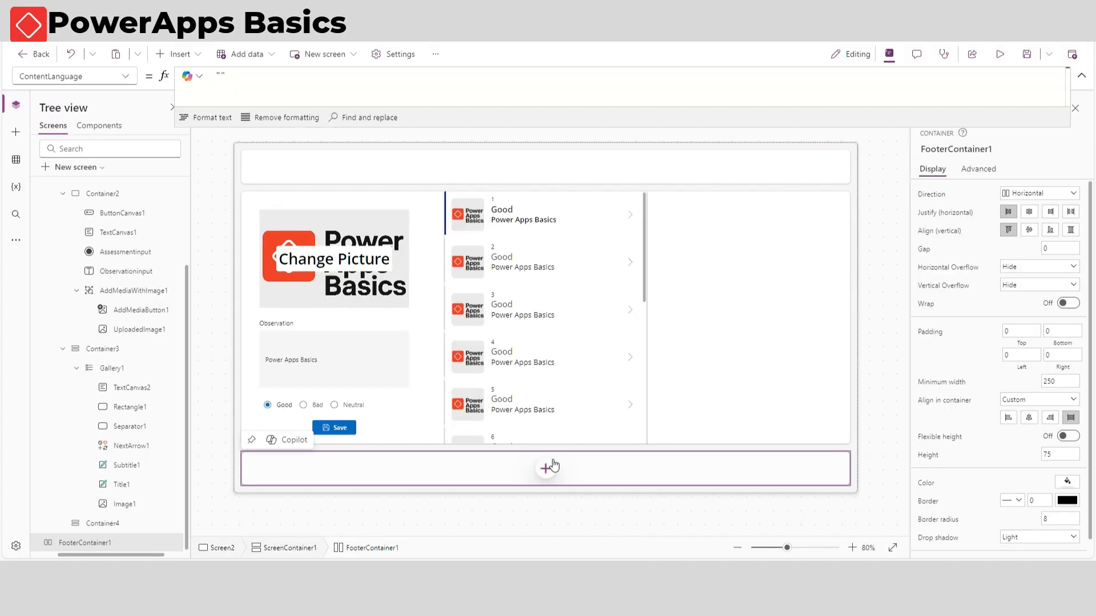
Step: Insert a button in the footer container with the text ForAll and the ArrowUp icon
{"action": "left_click", "coordinate": [545, 469]}
{"action": "left_click", "coordinate": [638, 278]}
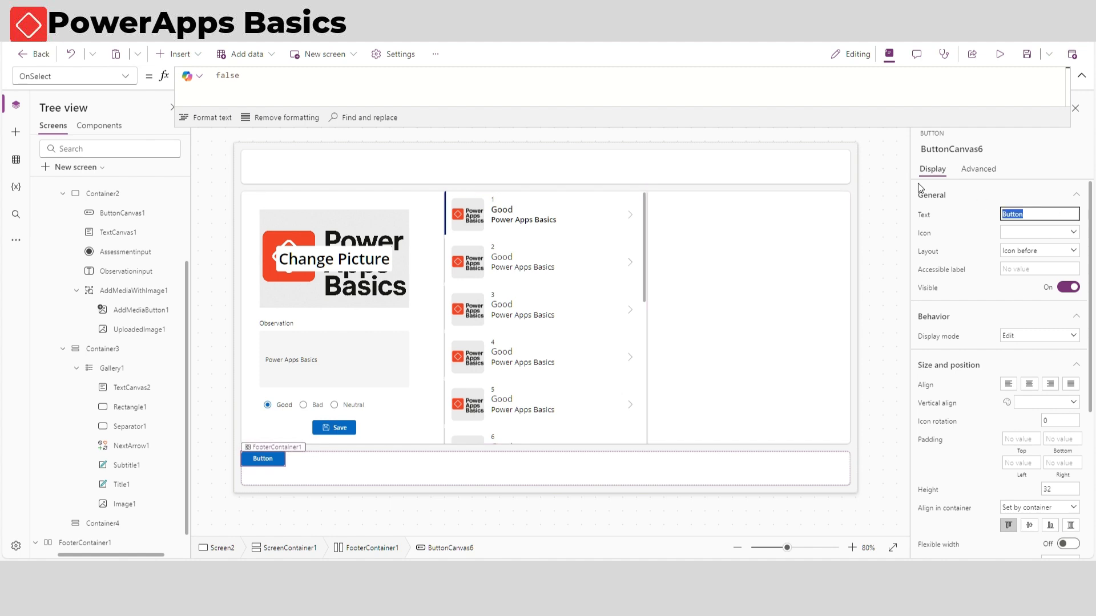
{"action": "type", "text": "ForAll"}
{"action": "left_click", "coordinate": [1021, 233]}
{"action": "left_click", "coordinate": [1011, 451]}
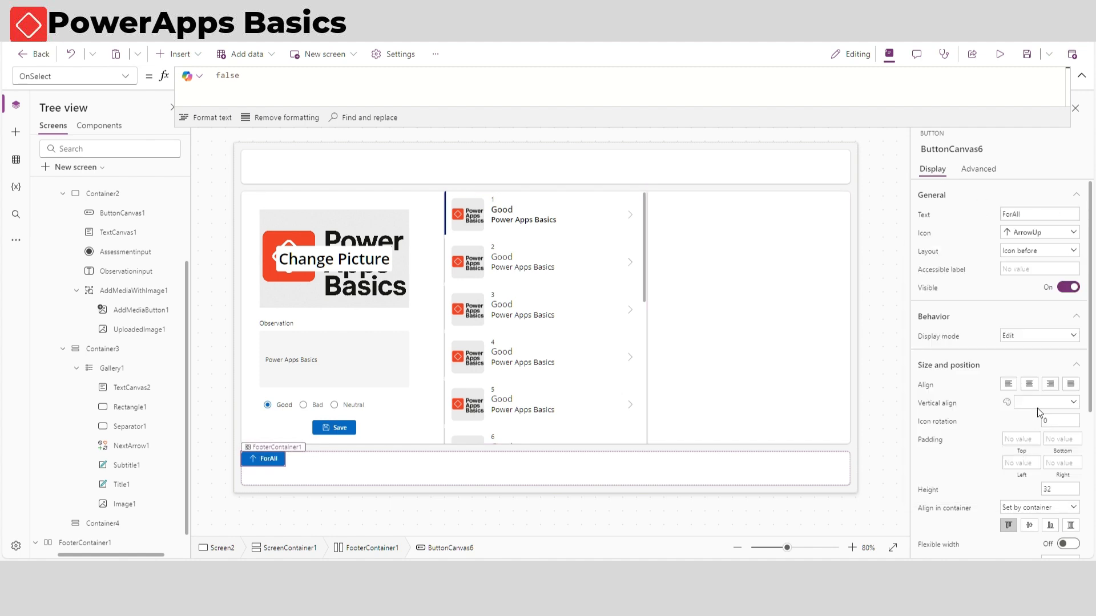
Step: Stretch the ForAll button to fill the footer container's height
{"action": "scroll", "coordinate": [1036, 409], "scroll_direction": "down", "scroll_amount": 2}
{"action": "left_click", "coordinate": [1073, 412]}
{"action": "left_click", "coordinate": [859, 468]}
Step: Justify the footer container's contents to the end and set its padding to 10
{"action": "left_click", "coordinate": [847, 469]}
{"action": "left_click", "coordinate": [1050, 211]}
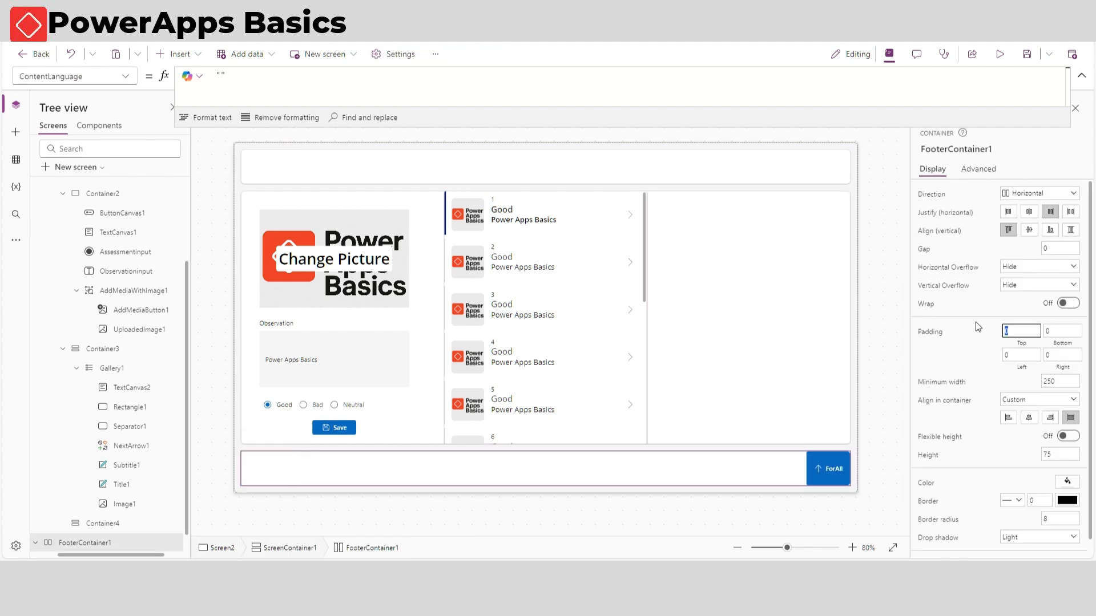
{"action": "left_click", "coordinate": [1007, 354]}
{"action": "type", "text": "1"}
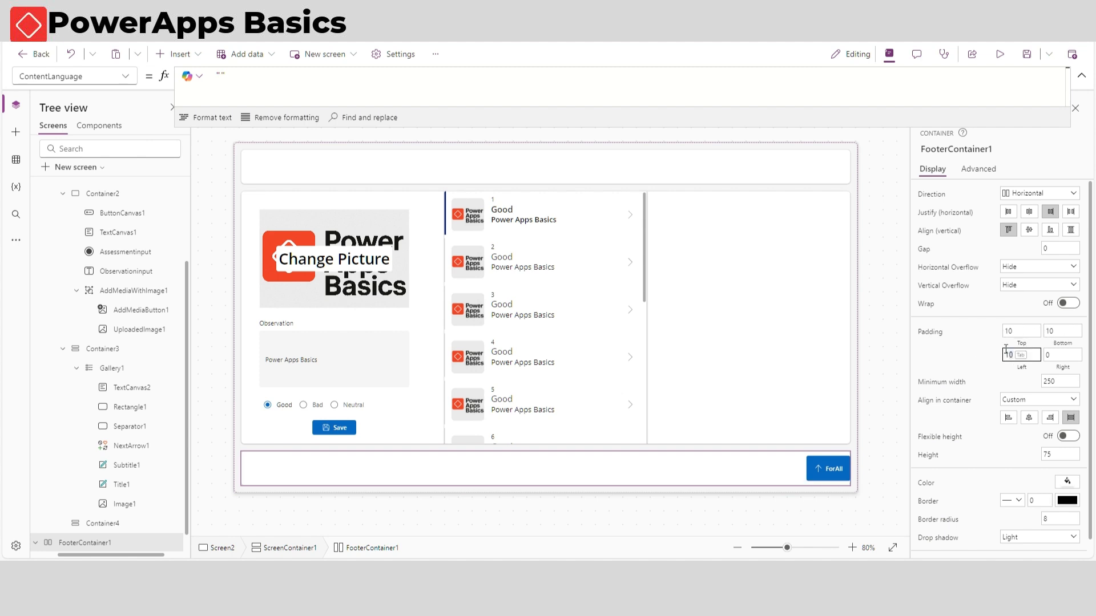
Step: Start the ForAll button's OnSelect formula with ForAll(localdata, Patch(InspectionList, Defaults(InspectionList), on separate lines
{"action": "left_click", "coordinate": [824, 469]}
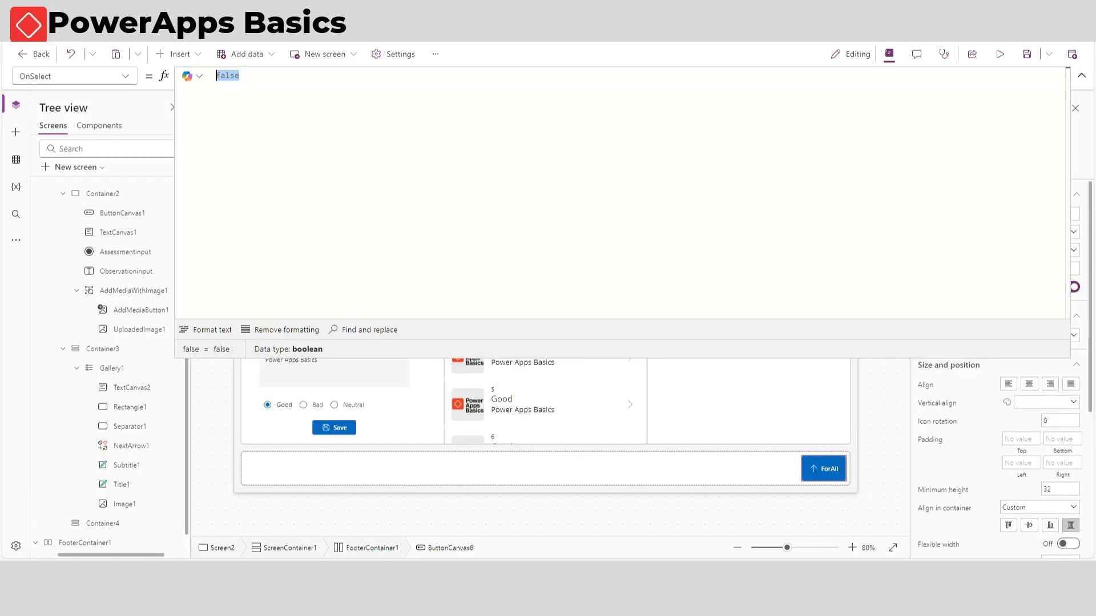
{"action": "type", "text": "ForAll(localdata,"}
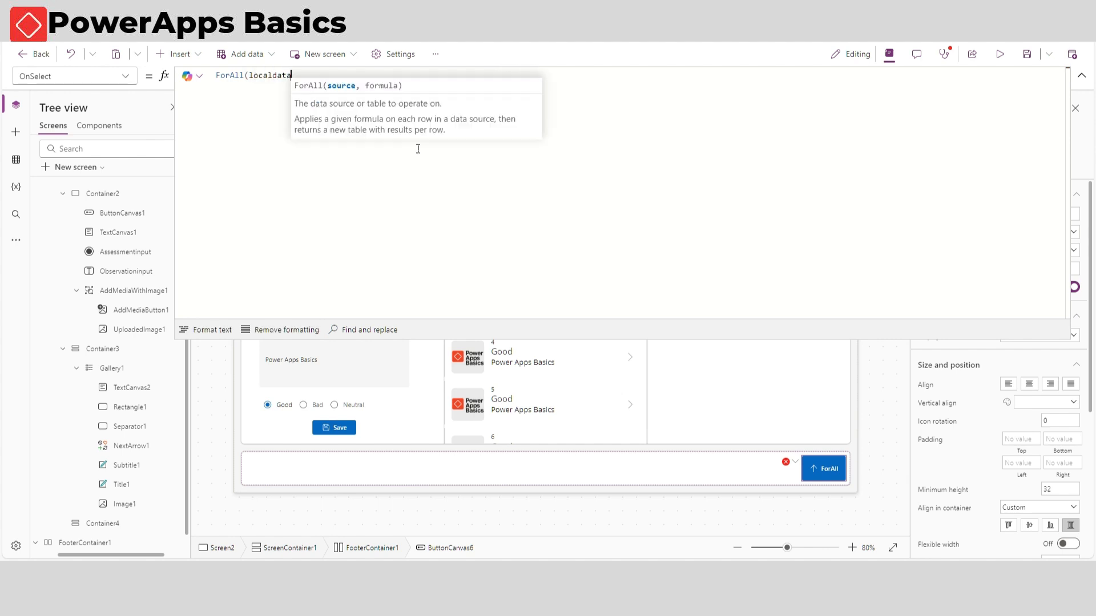
{"action": "key", "text": "shift+Return"}
{"action": "key", "text": "shift+Return"}
{"action": "type", "text": "Patch(InspectionList,"}
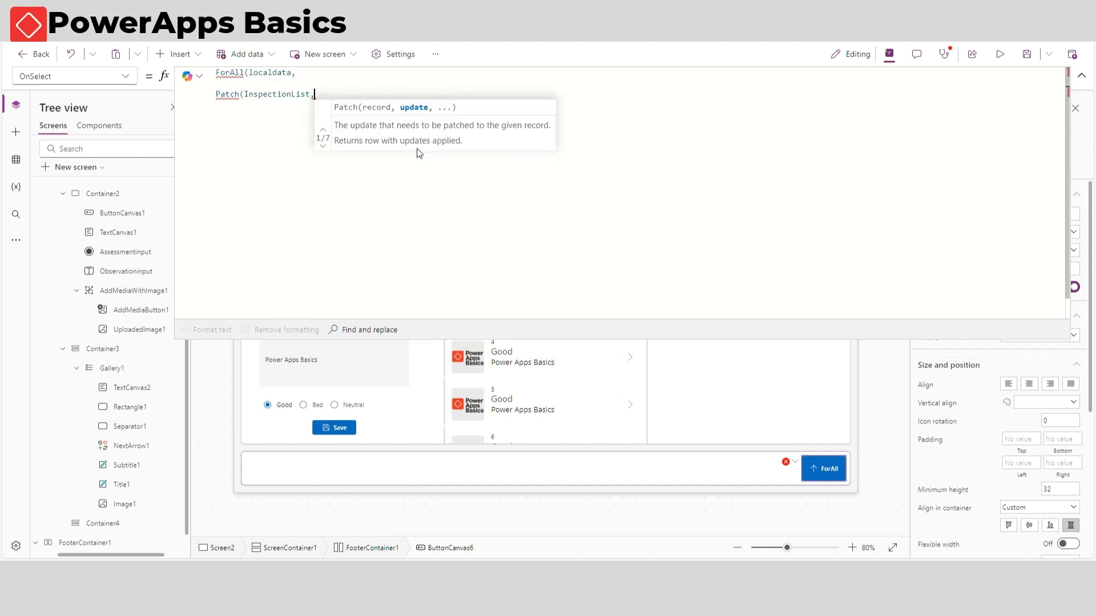
{"action": "key", "text": "shift+Return"}
{"action": "type", "text": "Defaults(InspectionList),"}
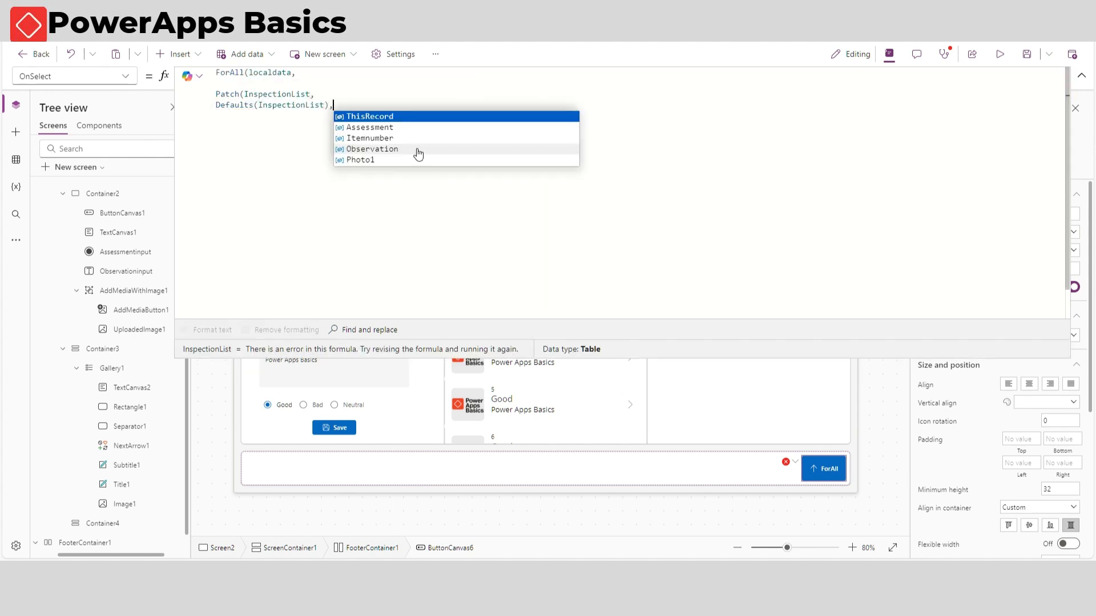
Step: Add an empty record in braces to the Patch call and close both the Patch and ForAll functions
{"action": "key", "text": "shift+Return"}
{"action": "type", "text": "P"}
{"action": "key", "text": "BackSpace"}
{"action": "type", "text": "{"}
{"action": "key", "text": "shift+Return"}
{"action": "key", "text": "shift+Return"}
{"action": "type", "text": "}"}
{"action": "key", "text": "shift+Return"}
{"action": "type", "text": "))"}
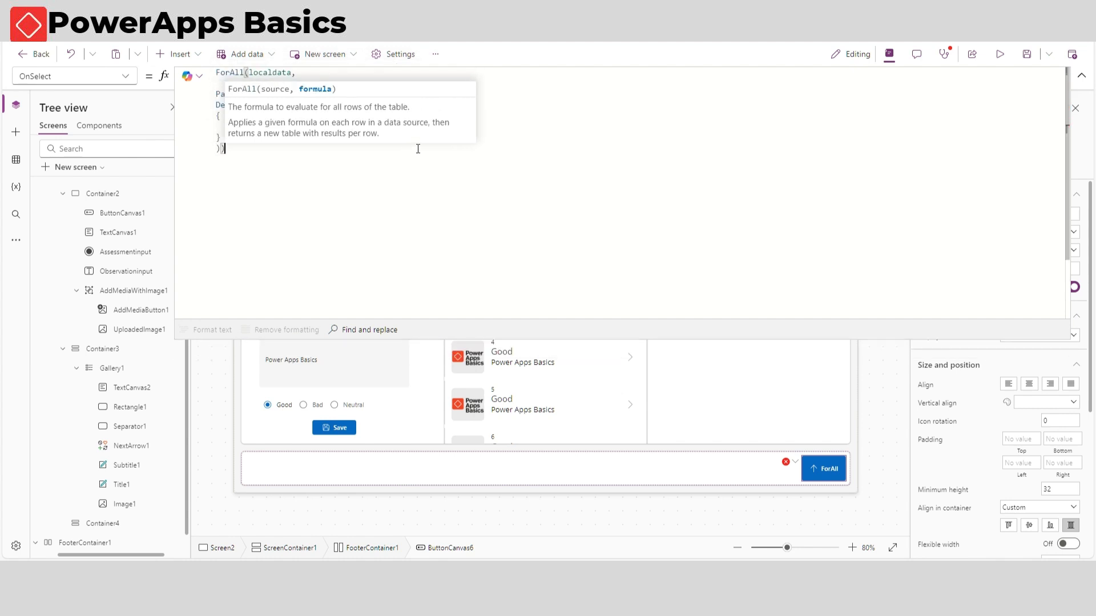
Step: Fill the Patch record with Itemnumber: Itemnumber, Assessment: Assessment, Observation: Observation and Photo1: Photo1, then collapse the formula
{"action": "left_click", "coordinate": [286, 128]}
{"action": "type", "text": "Itemnumber: Itemnumber,"}
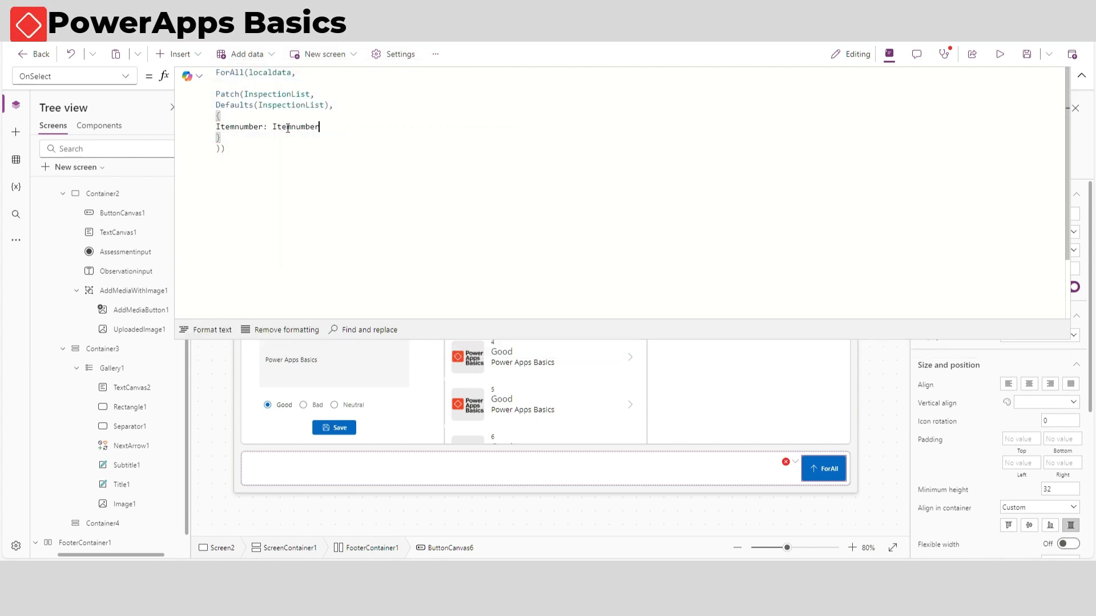
{"action": "key", "text": "shift+Return"}
{"action": "type", "text": "Assessment: Assessment,"}
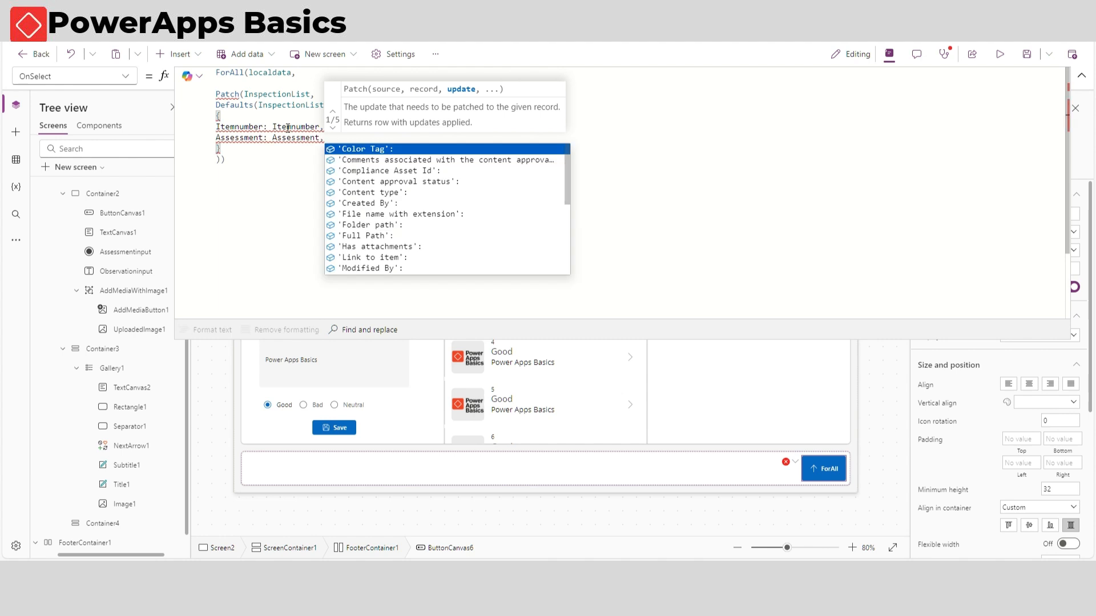
{"action": "key", "text": "shift+Return"}
{"action": "type", "text": "Observation:"}
{"action": "type", "text": ","}
{"action": "key", "text": "Return"}
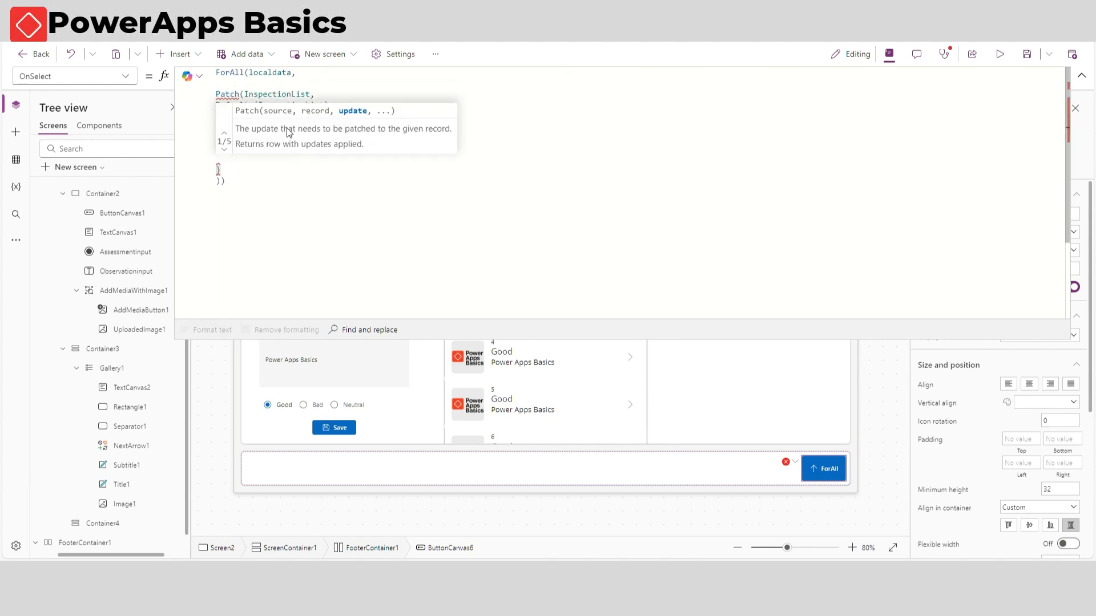
{"action": "type", "text": "Photo1: Photo1"}
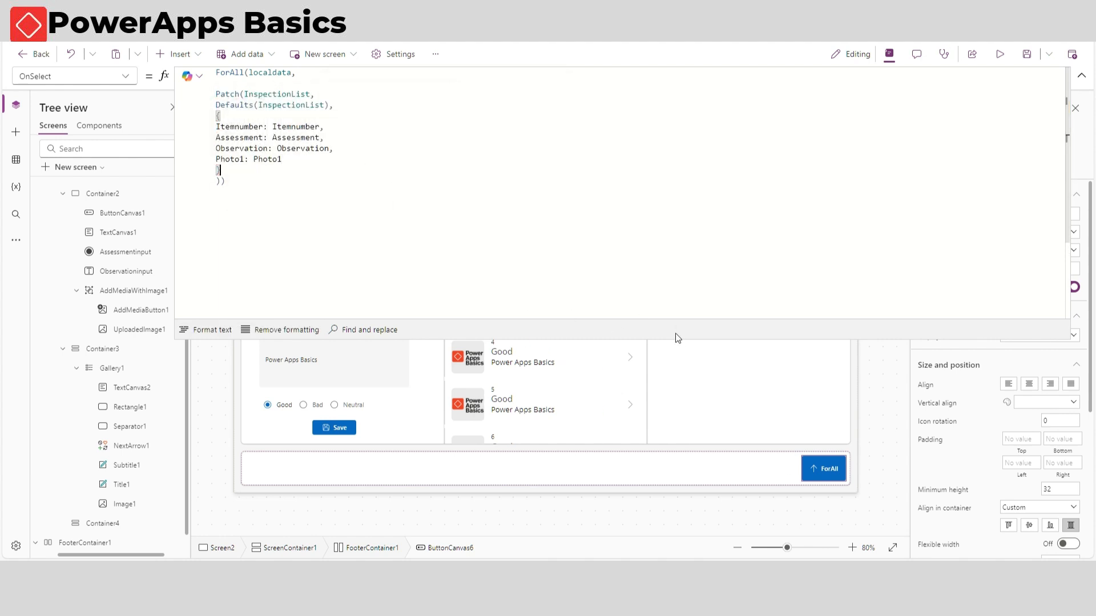
{"action": "left_click_drag", "start_coordinate": [701, 340], "coordinate": [701, 140]}
{"action": "left_click", "coordinate": [678, 165]}
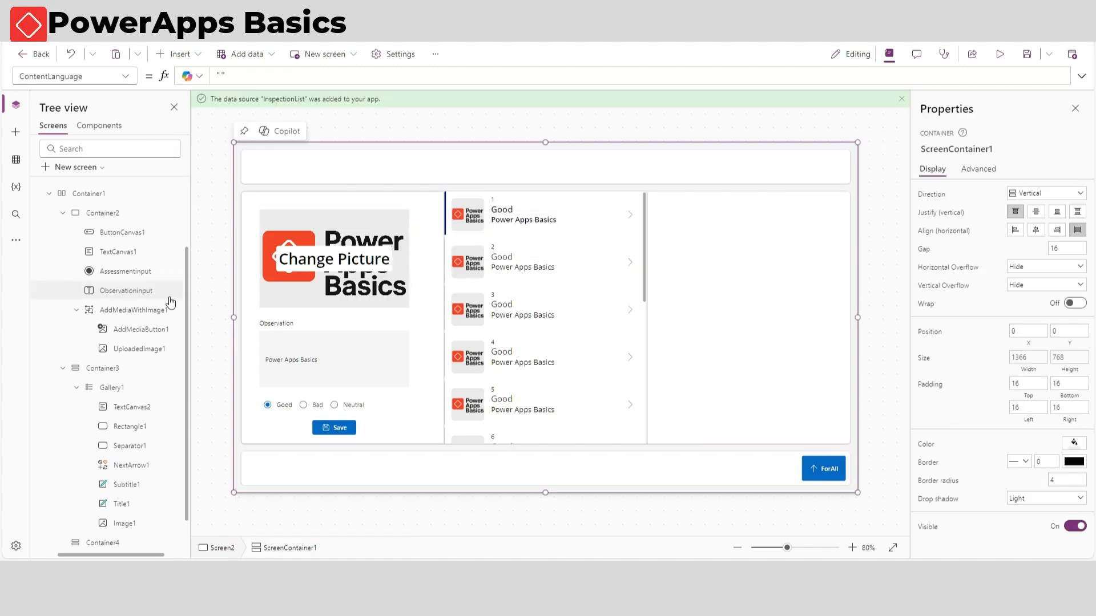
Step: Insert a Timer directly on Screen2 and place it over the header container at about X 960, Y 32
{"action": "scroll", "coordinate": [170, 303], "scroll_direction": "up", "scroll_amount": 2}
{"action": "left_click", "coordinate": [86, 210]}
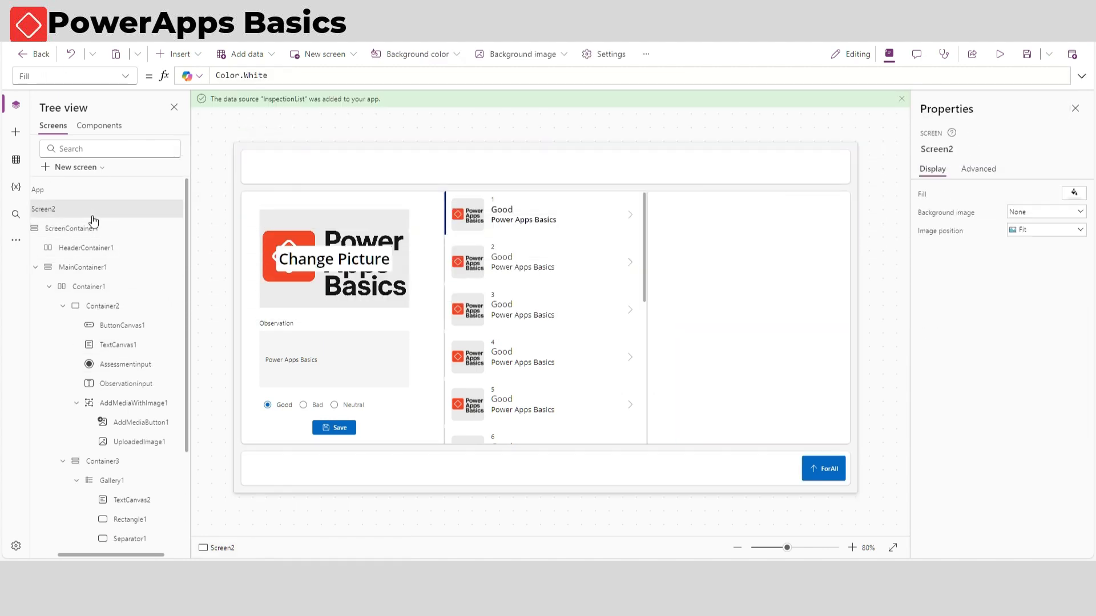
{"action": "left_click", "coordinate": [179, 53]}
{"action": "type", "text": "time"}
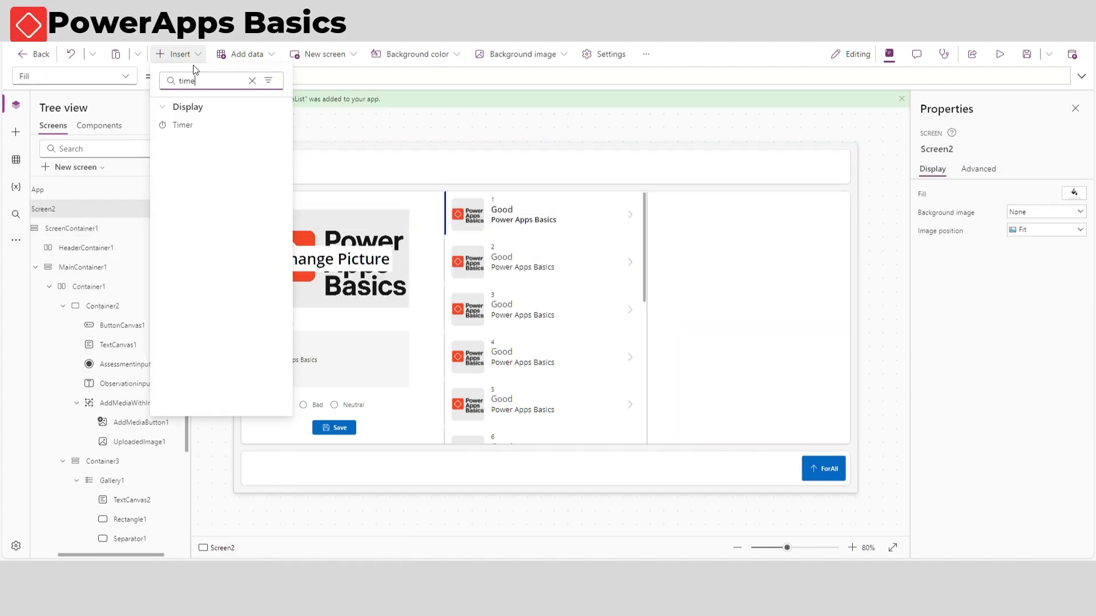
{"action": "type", "text": "r"}
{"action": "left_click", "coordinate": [205, 124]}
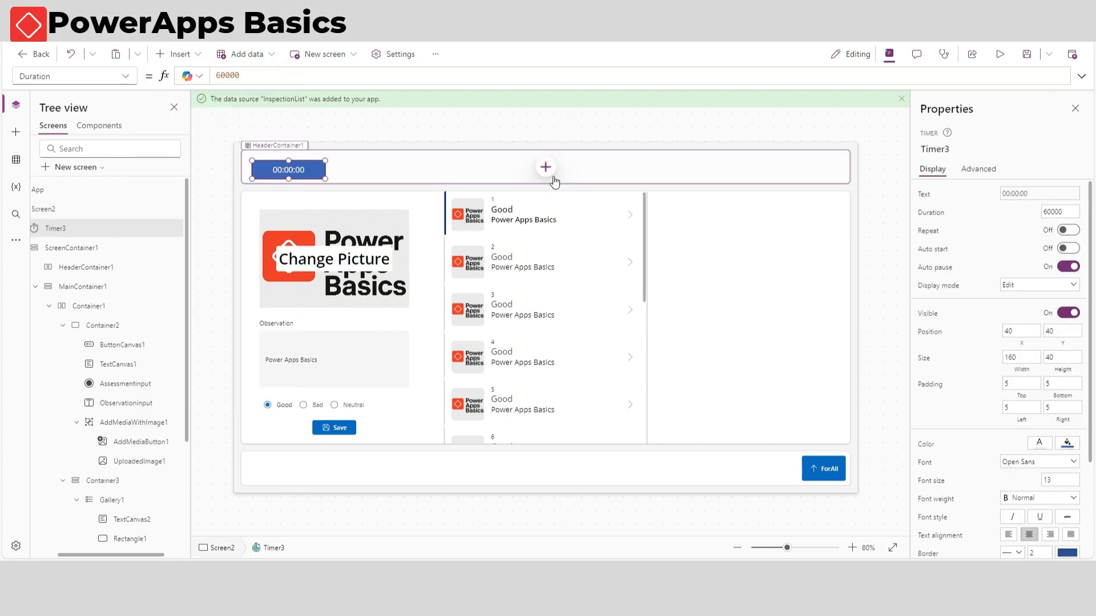
{"action": "left_click_drag", "start_coordinate": [288, 171], "coordinate": [708, 169]}
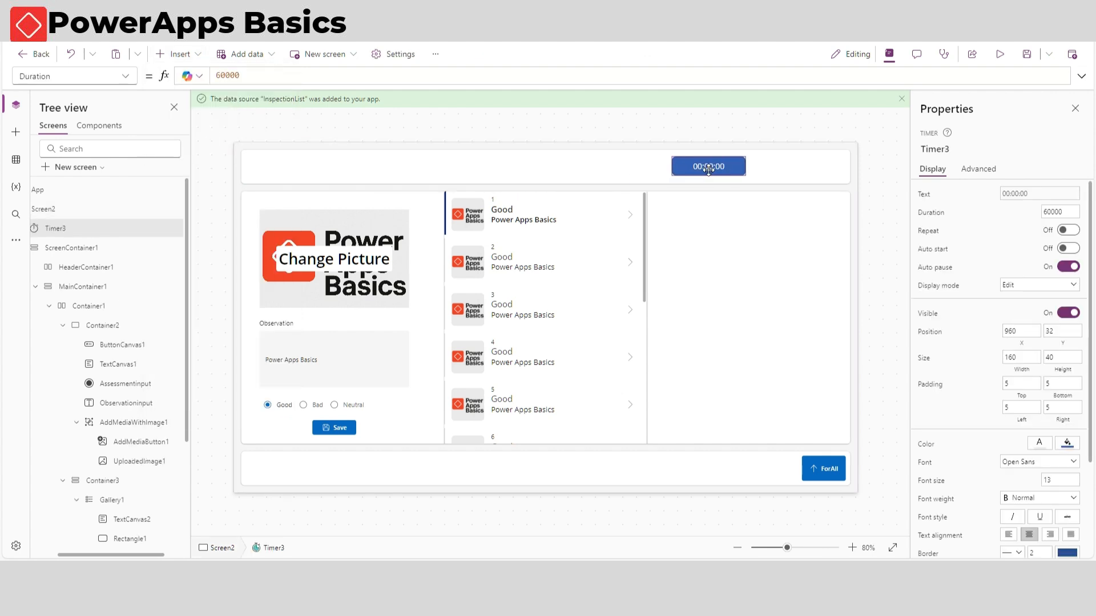
Step: Set the timer's Text formula to Text(Time(0, 0, 0, Timer1.Value), "ss:fff")
{"action": "left_click", "coordinate": [1022, 192]}
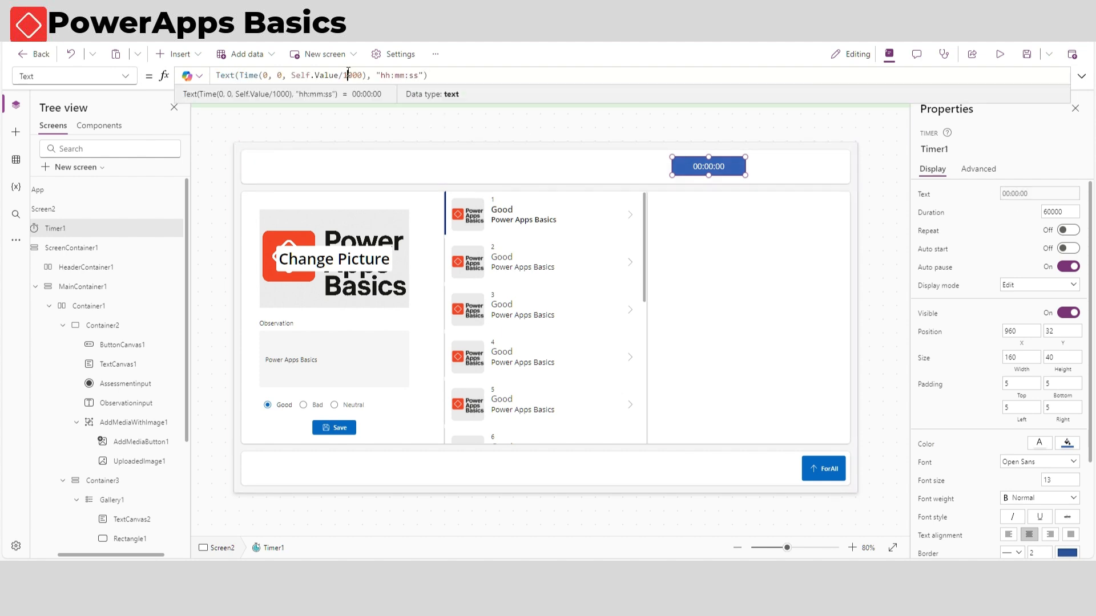
{"action": "left_click_drag", "start_coordinate": [363, 75], "coordinate": [292, 75]}
{"action": "type", "text": "Timer1"}
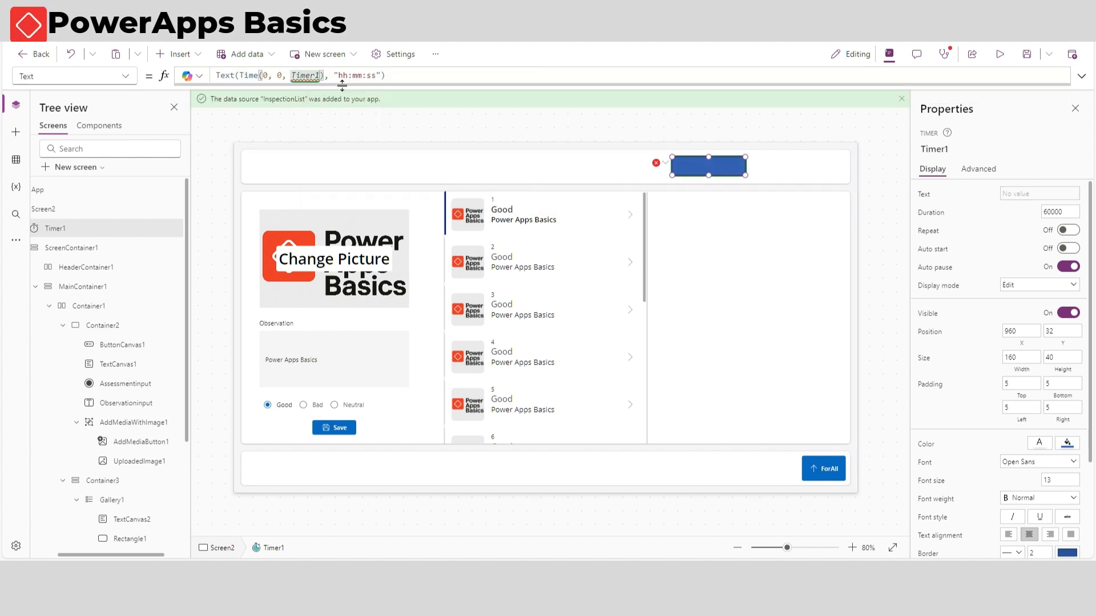
{"action": "type", "text": ".Value"}
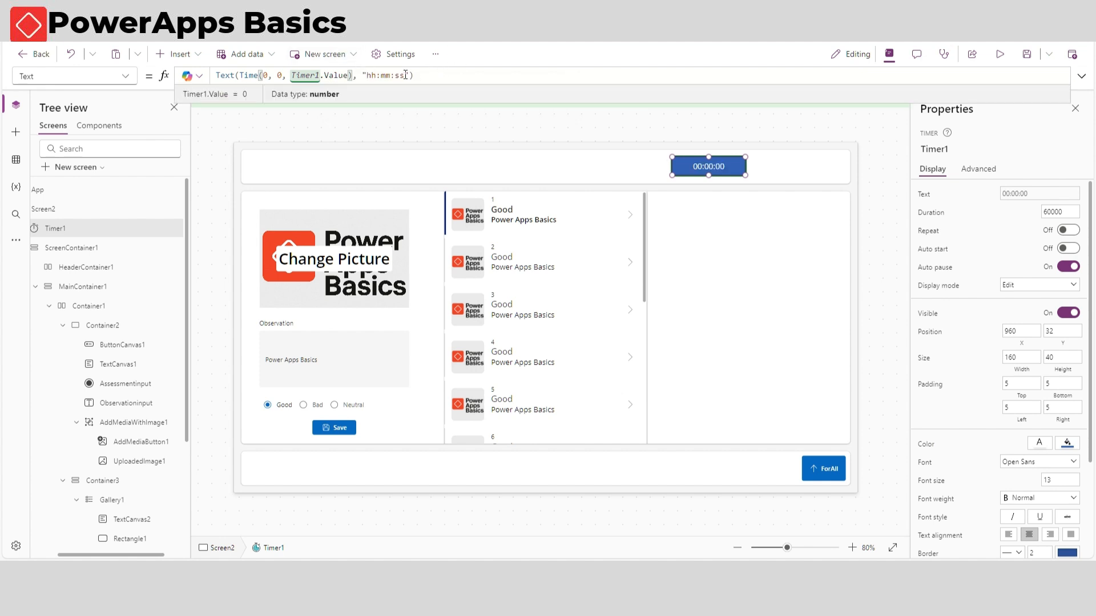
{"action": "left_click", "coordinate": [395, 76]}
{"action": "key", "text": "BackSpace"}
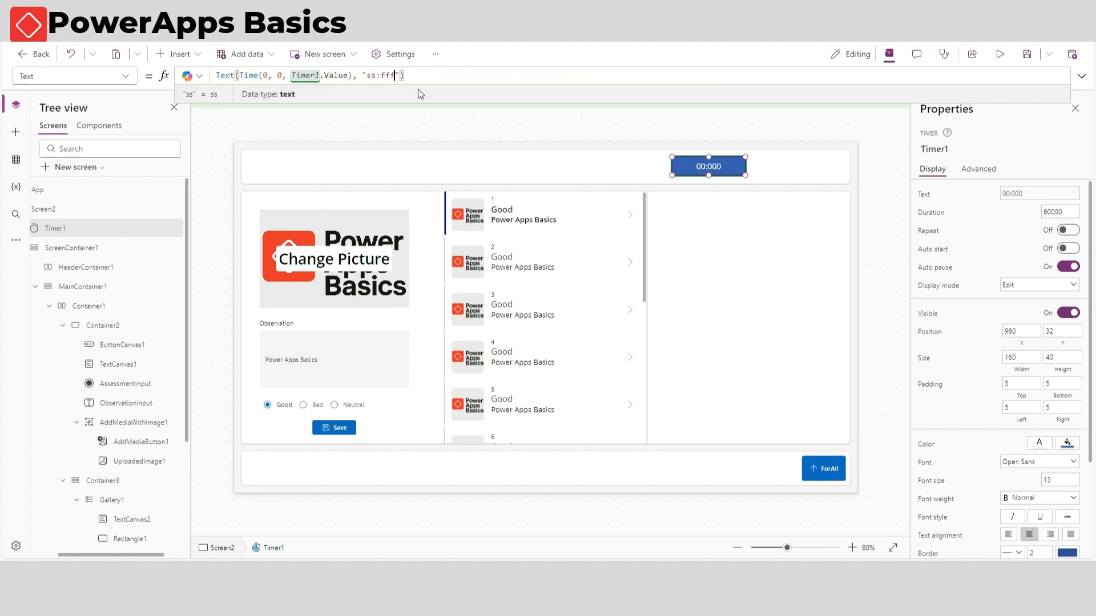
{"action": "left_click", "coordinate": [268, 76]}
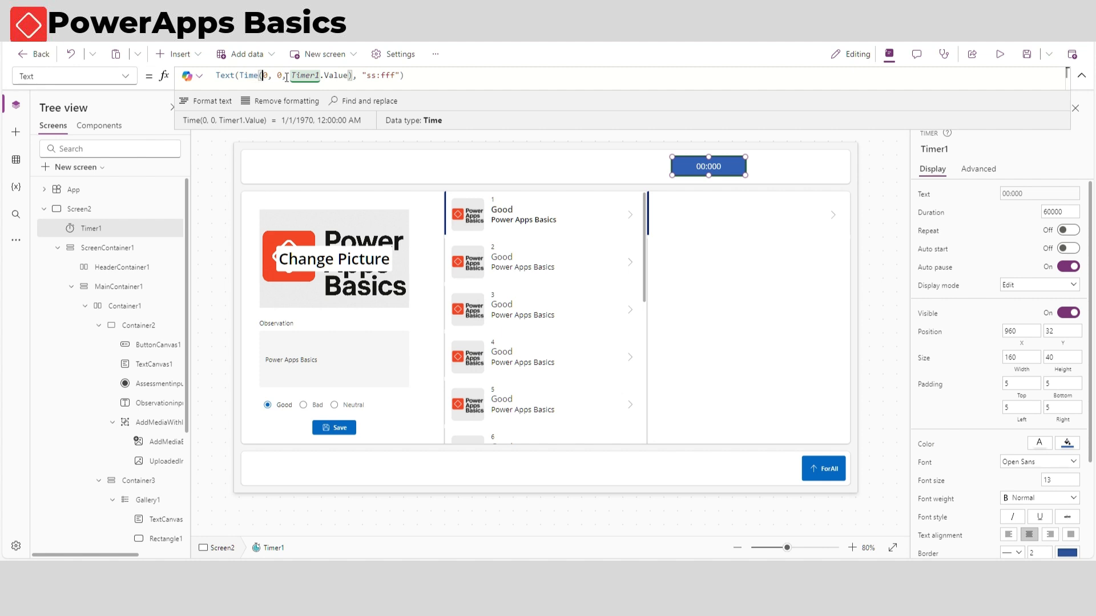
{"action": "type", "text": "0,"}
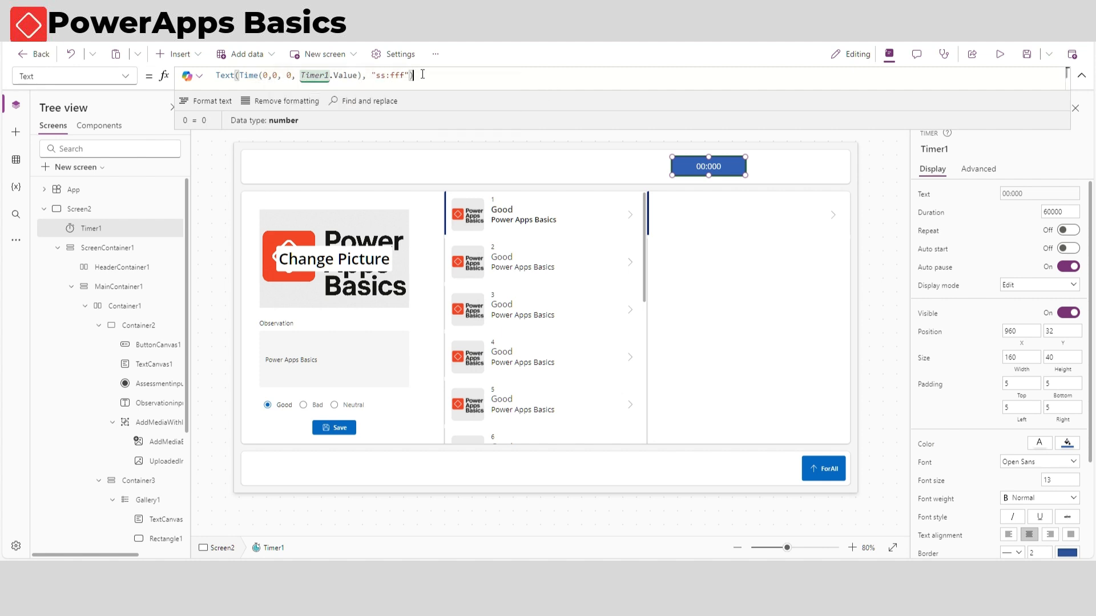
{"action": "key", "text": "ctrl+z"}
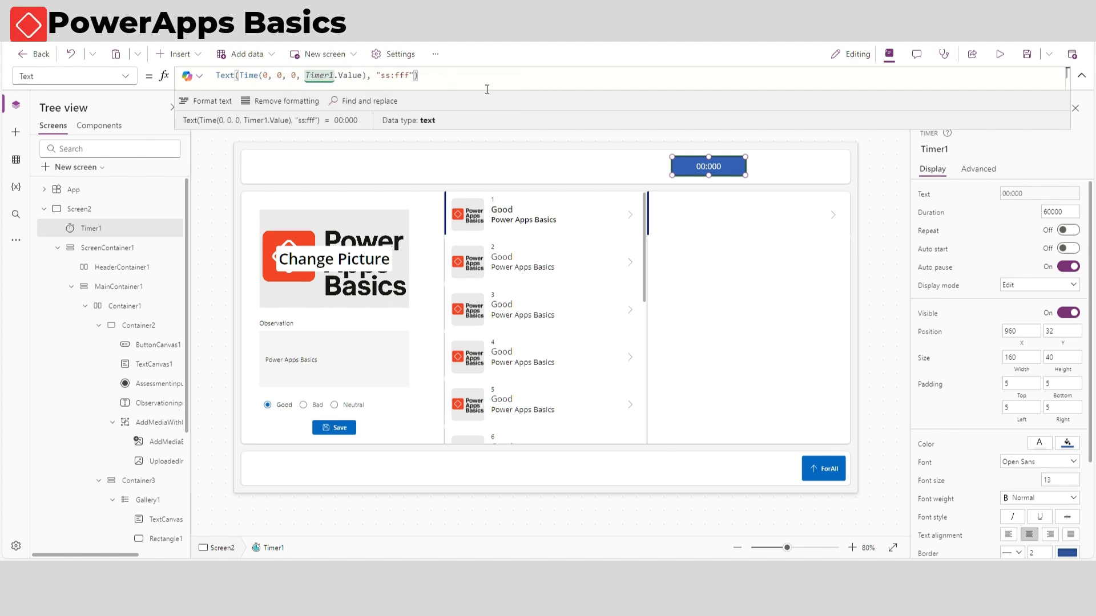
Step: Set the timer's Start property to the variable StartTimer
{"action": "left_click", "coordinate": [75, 76]}
{"action": "scroll", "coordinate": [80, 308], "scroll_direction": "down", "scroll_amount": 2}
{"action": "left_click", "coordinate": [80, 351]}
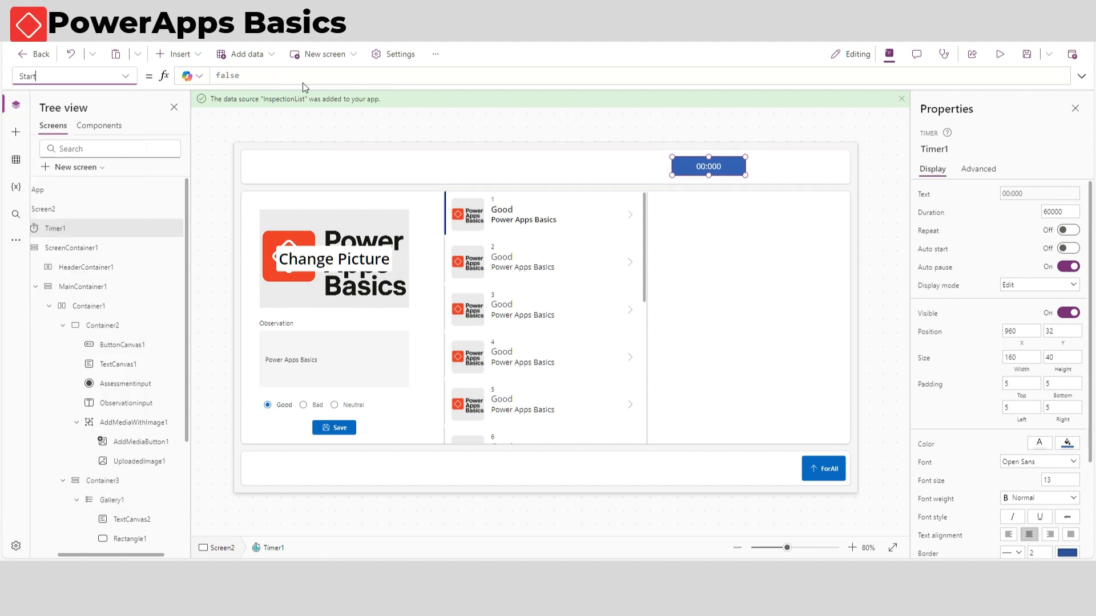
{"action": "type", "text": "StartTimer"}
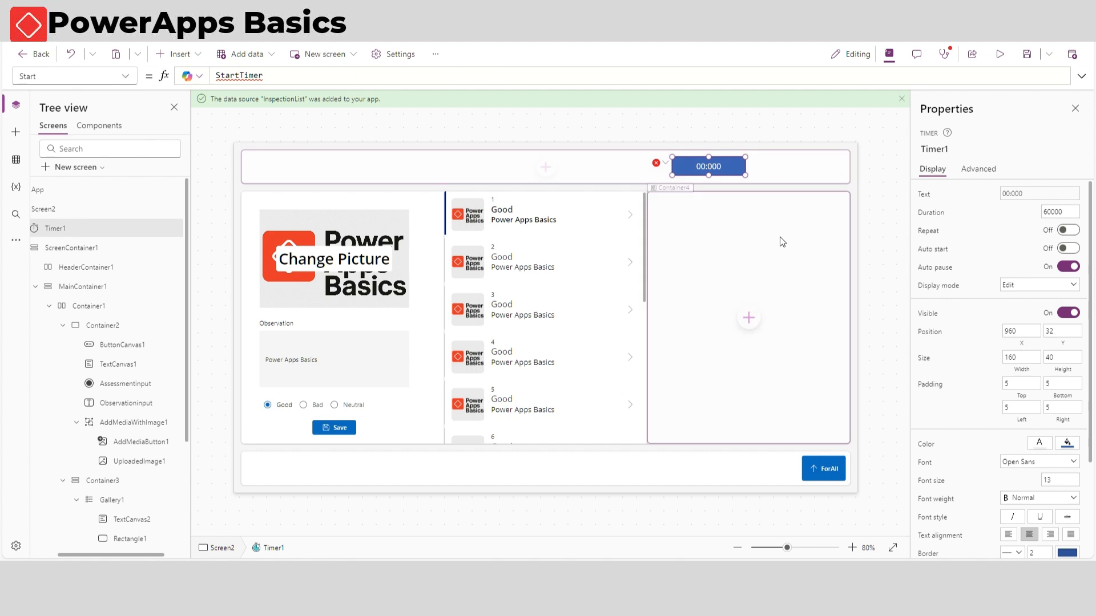
Step: Add UpdateContext({StartTimer: true}); ahead of the ForAll call in the ForAll button's OnSelect formula
{"action": "left_click", "coordinate": [824, 468]}
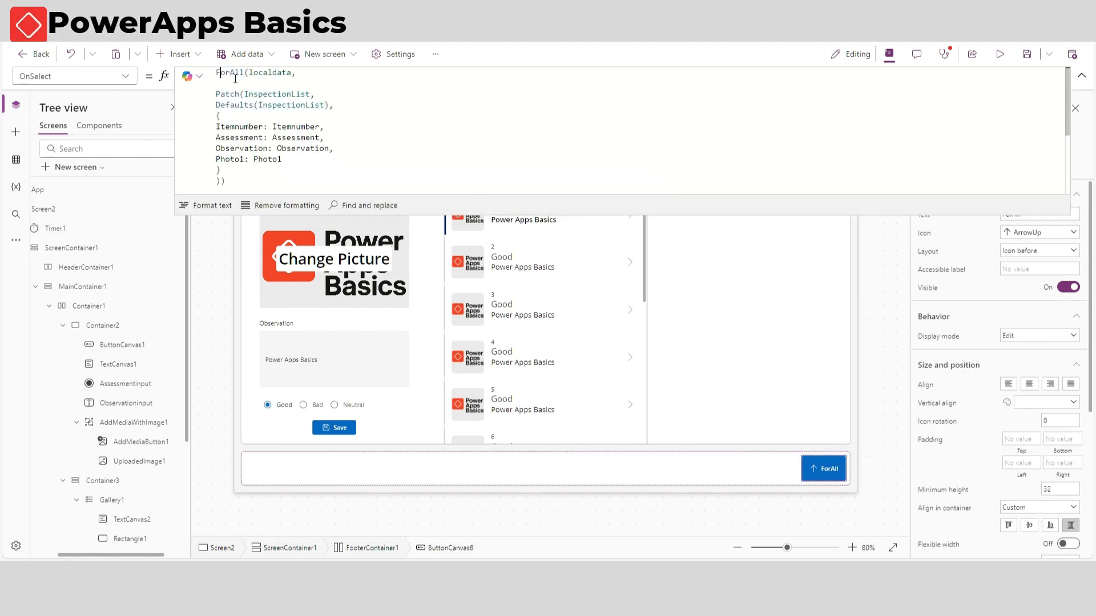
{"action": "key", "text": "Return"}
{"action": "key", "text": "Return"}
{"action": "key", "text": "Up"}
{"action": "key", "text": "Up"}
{"action": "type", "text": "UpdateContext({sta"}
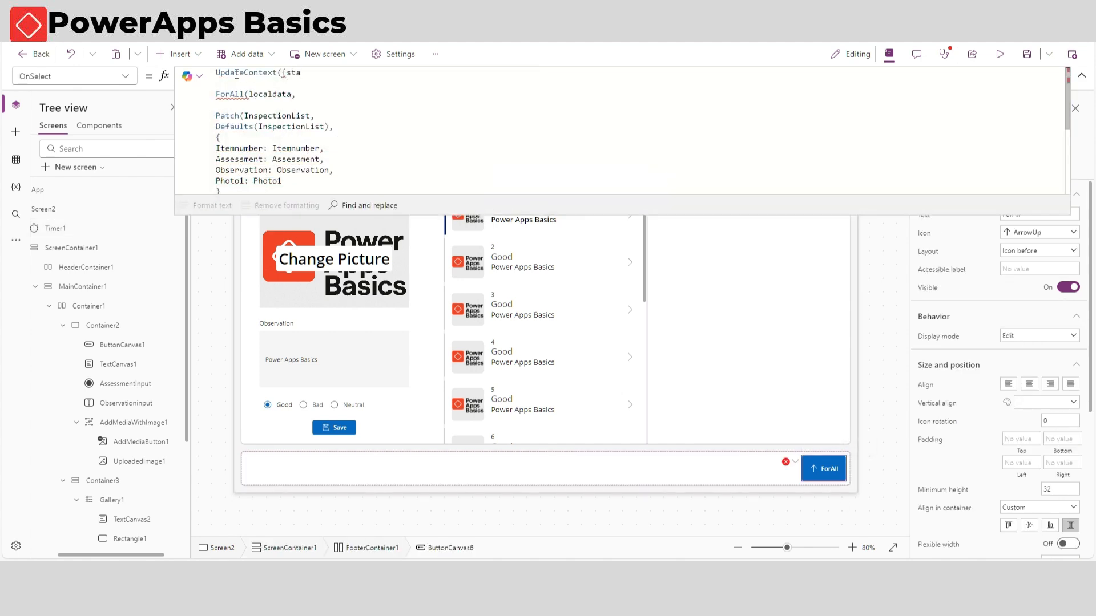
{"action": "type", "text": "rtTimer: true})"}
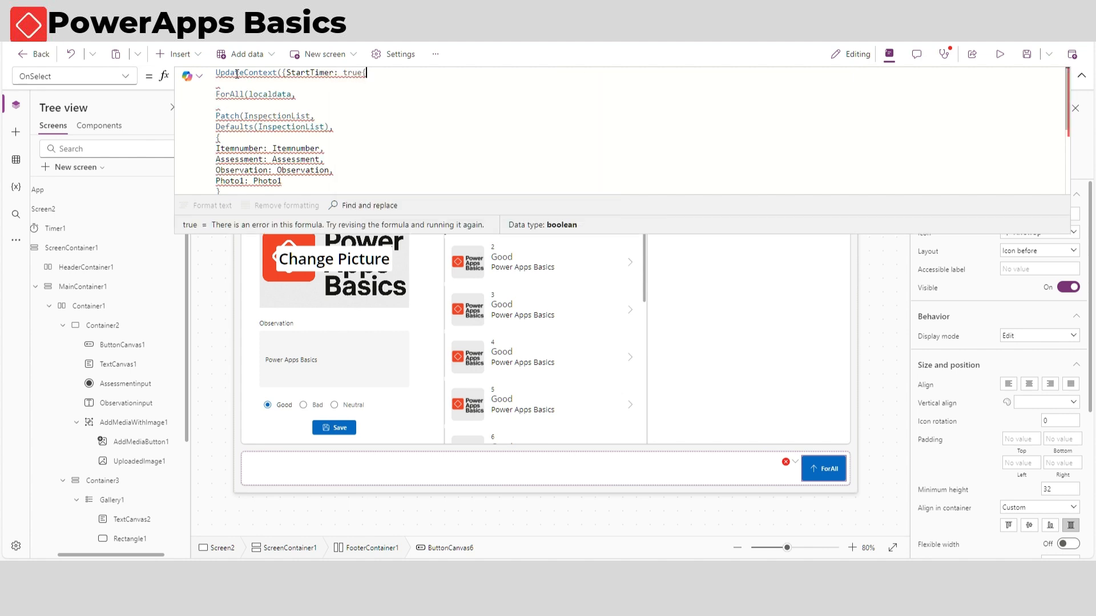
{"action": "left_click_drag", "start_coordinate": [720, 215], "coordinate": [720, 127]}
{"action": "left_click", "coordinate": [721, 163]}
{"action": "left_click", "coordinate": [813, 470]}
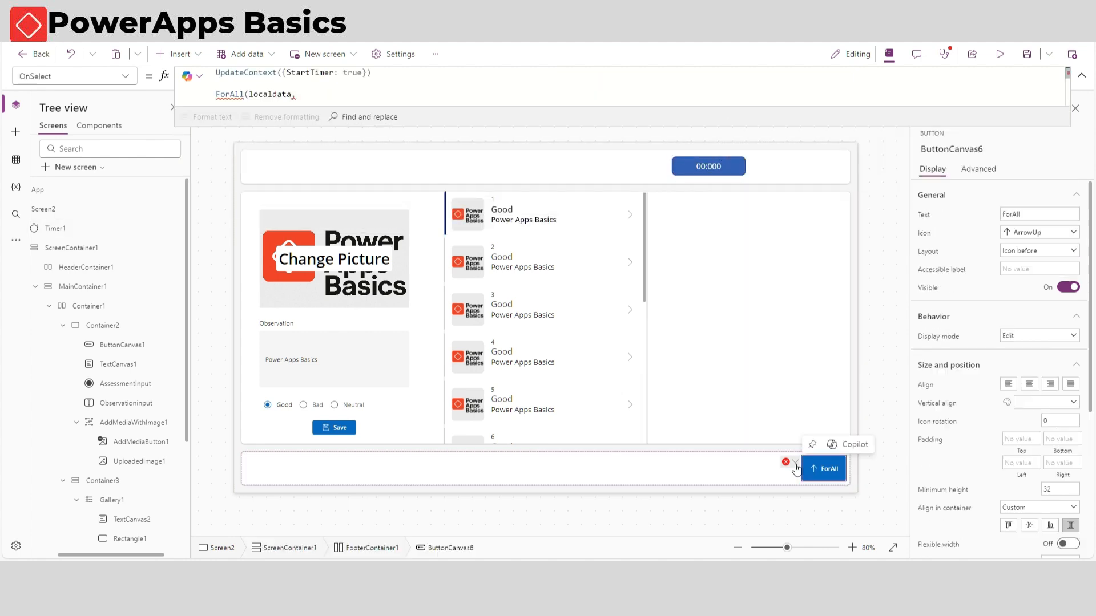
{"action": "left_click_drag", "start_coordinate": [498, 126], "coordinate": [503, 313]}
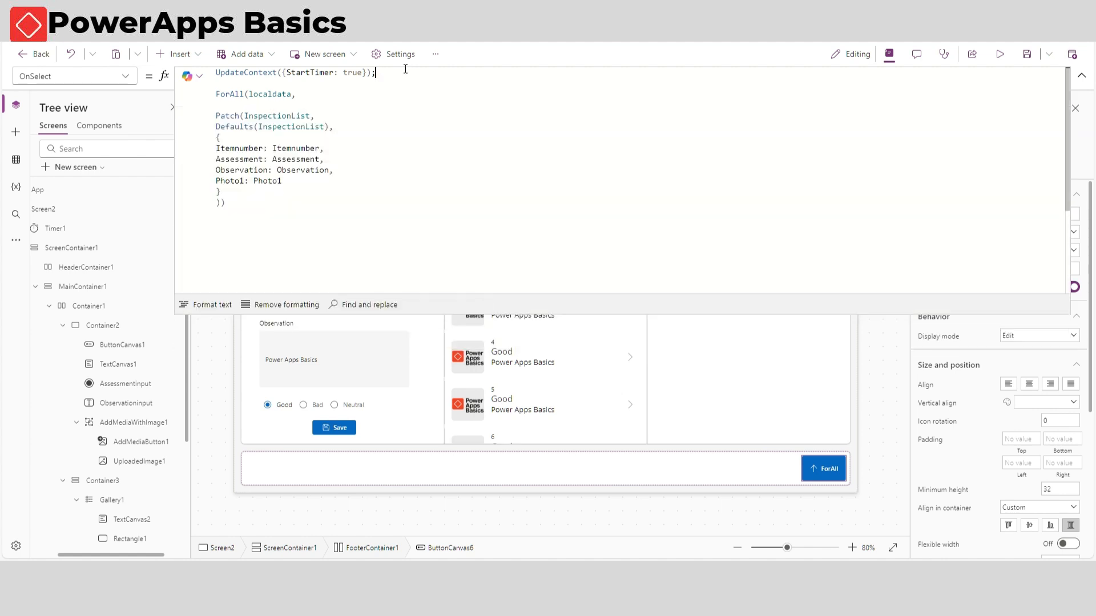
Step: Copy the UpdateContext line below the ForAll call, set its StartTimer to false and separate the two with a semicolon
{"action": "left_click_drag", "start_coordinate": [404, 70], "coordinate": [163, 65]}
{"action": "key", "text": "ctrl+c"}
{"action": "left_click", "coordinate": [297, 199]}
{"action": "key", "text": "Return"}
{"action": "key", "text": "ctrl+v"}
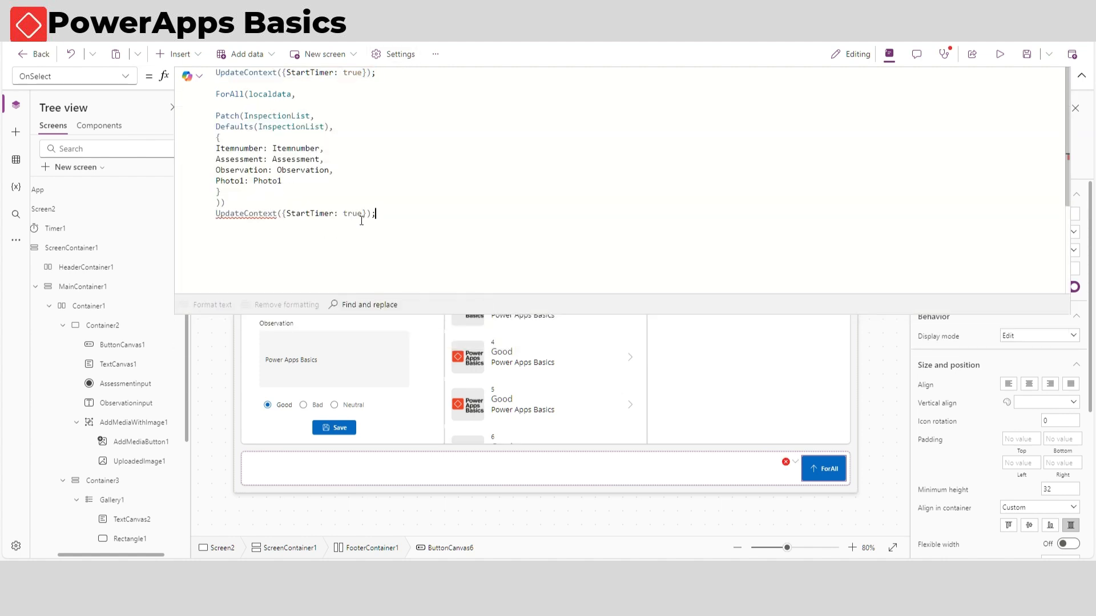
{"action": "double_click", "coordinate": [356, 215]}
{"action": "type", "text": "false"}
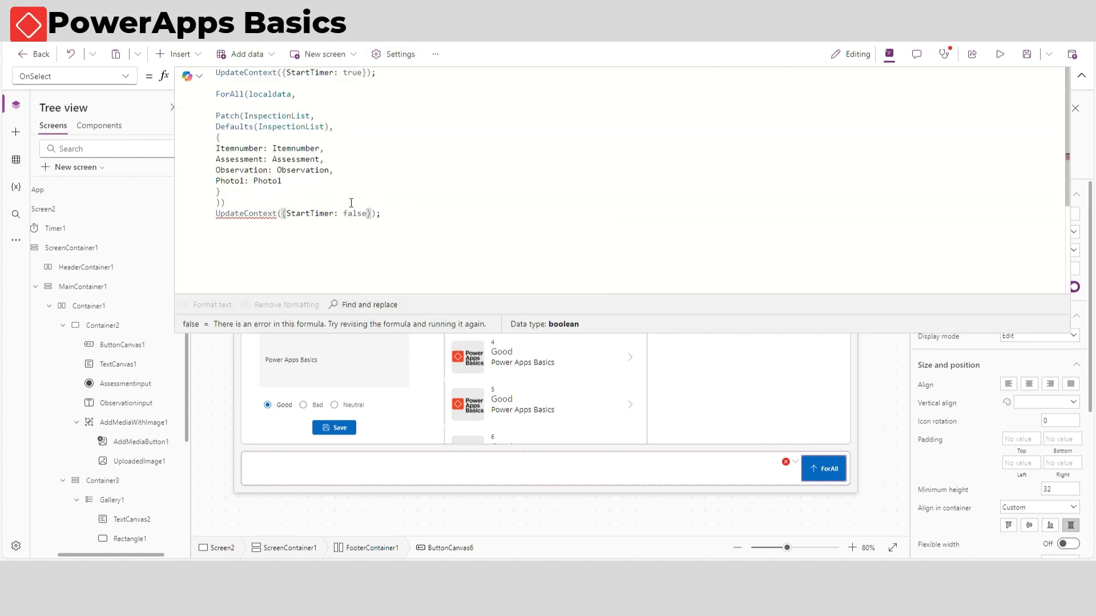
{"action": "left_click", "coordinate": [351, 204]}
{"action": "type", "text": ";"}
{"action": "key", "text": "Return"}
{"action": "left_click_drag", "start_coordinate": [719, 313], "coordinate": [720, 110]}
Step: Insert a vertical gallery in the empty Container4 and connect it to the InspectionList data source
{"action": "left_click", "coordinate": [752, 318]}
{"action": "left_click", "coordinate": [753, 320]}
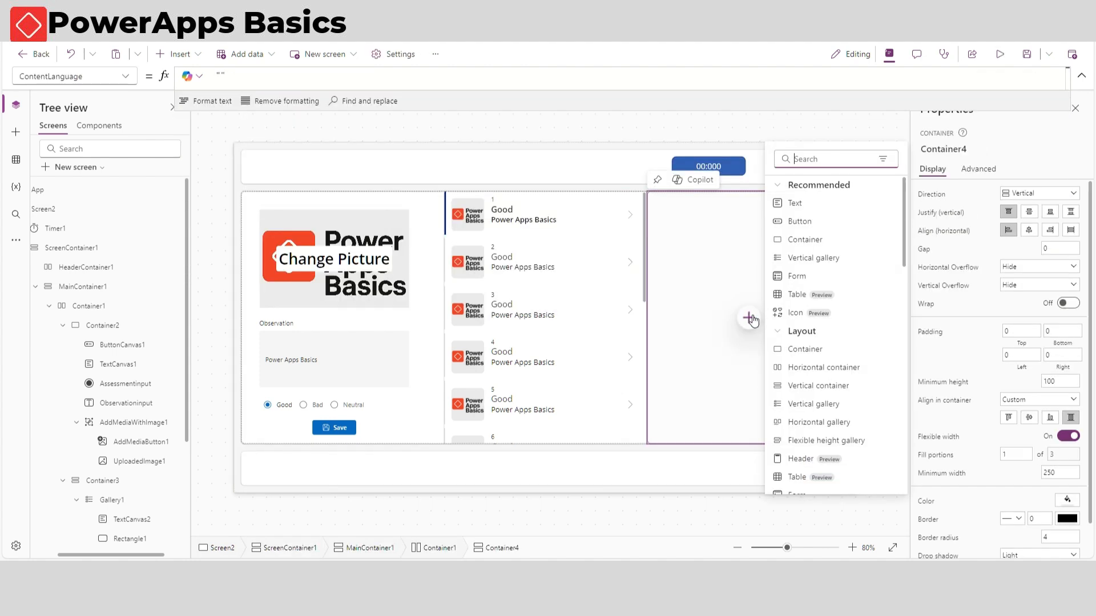
{"action": "left_click", "coordinate": [890, 118]}
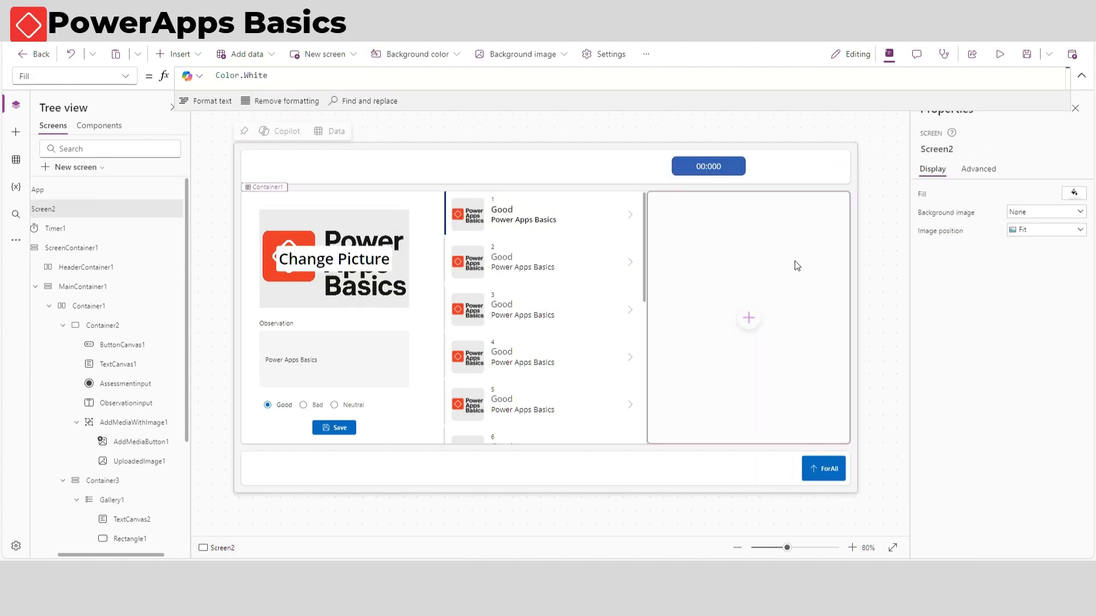
{"action": "left_click", "coordinate": [750, 318]}
{"action": "left_click", "coordinate": [808, 270]}
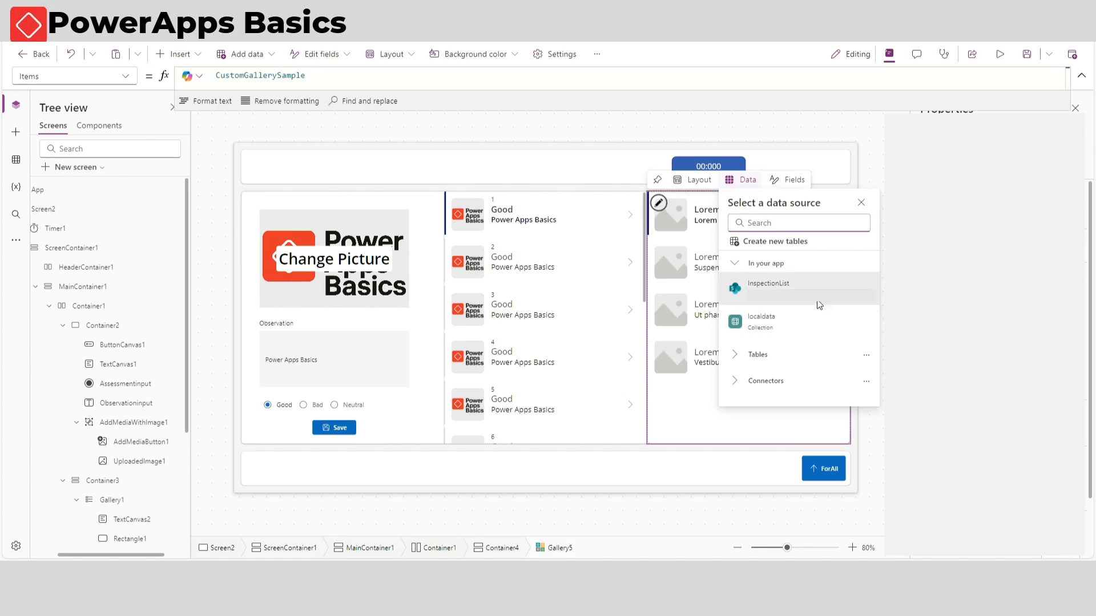
{"action": "left_click", "coordinate": [820, 305]}
{"action": "left_click", "coordinate": [886, 343]}
Step: Preview the app, run the ForAll upload while the timer measures it, and exit the preview
{"action": "left_click", "coordinate": [733, 168]}
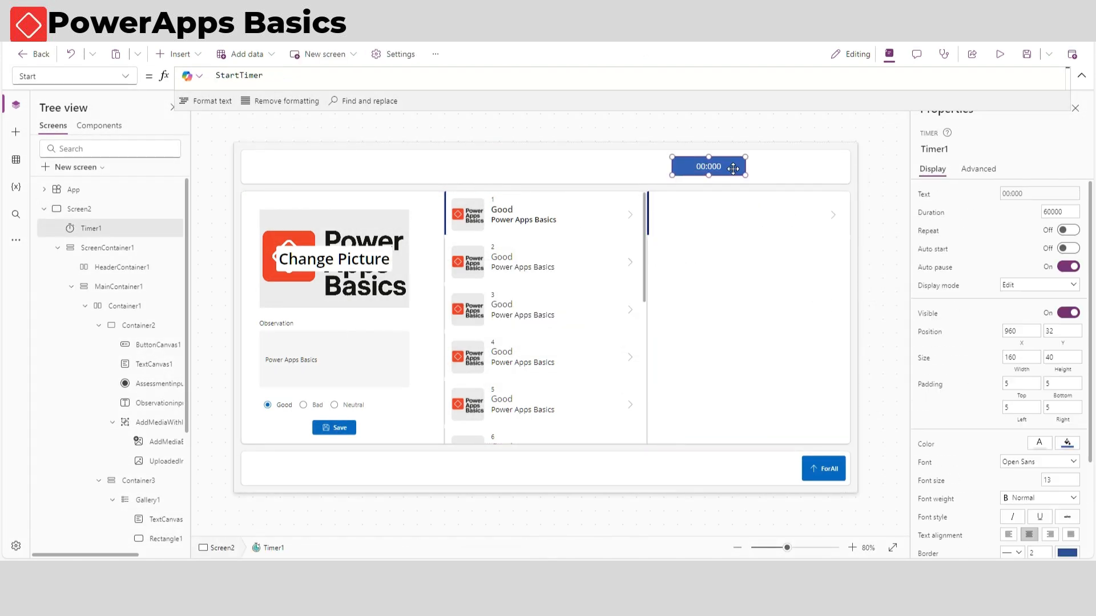
{"action": "left_click", "coordinate": [130, 82]}
{"action": "scroll", "coordinate": [99, 234], "scroll_direction": "down", "scroll_amount": 3}
{"action": "left_click", "coordinate": [1000, 55]}
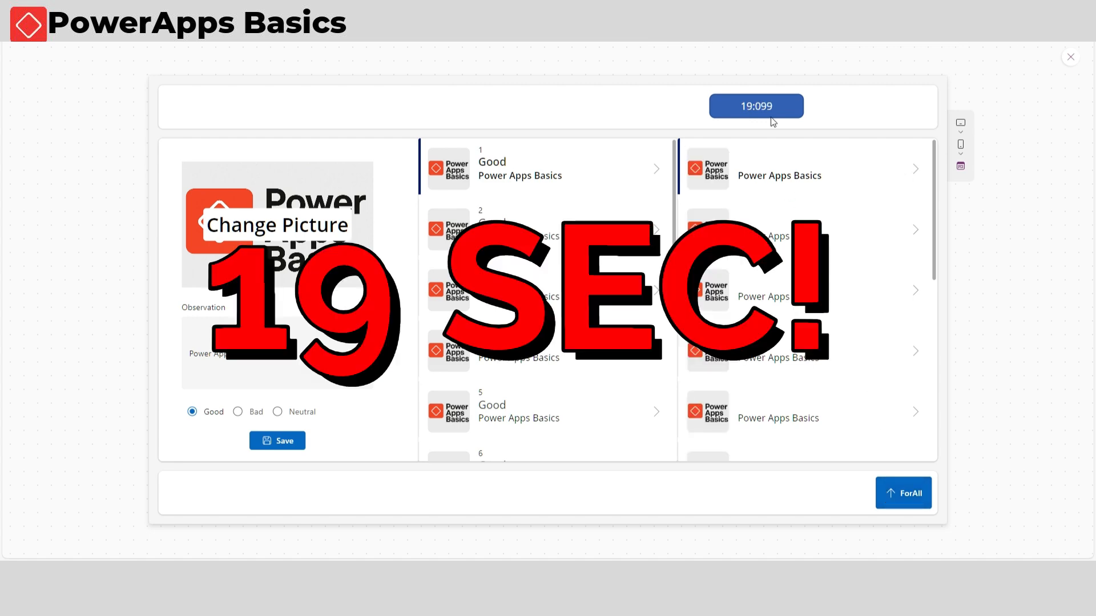
{"action": "left_click", "coordinate": [1070, 58]}
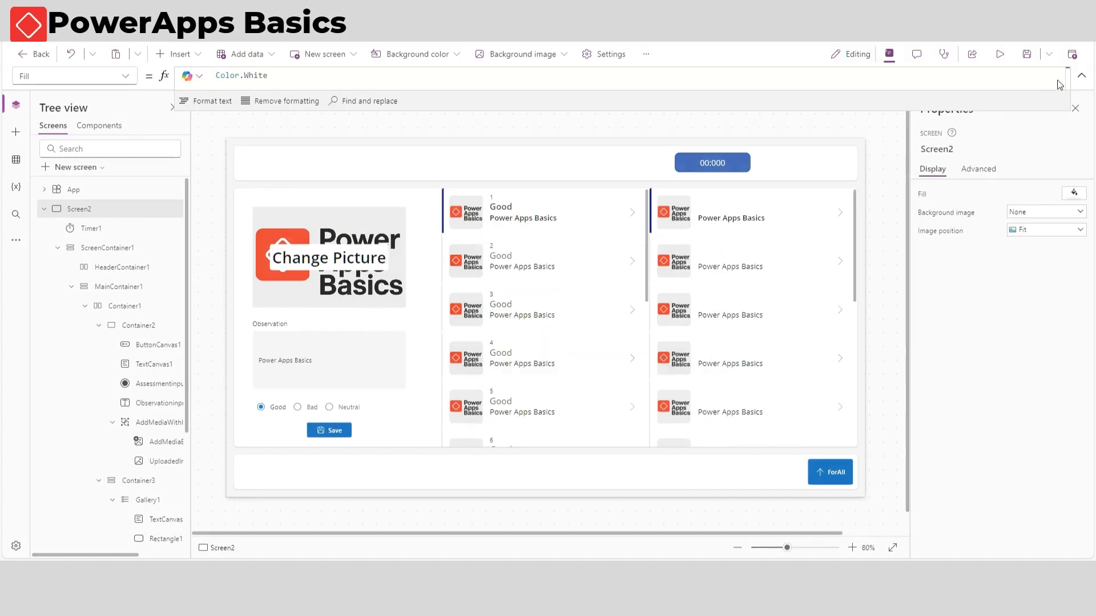
Step: Switch to the InspectionList in SharePoint, reload it and check the uploaded items from start to end
{"action": "left_click", "coordinate": [677, 336]}
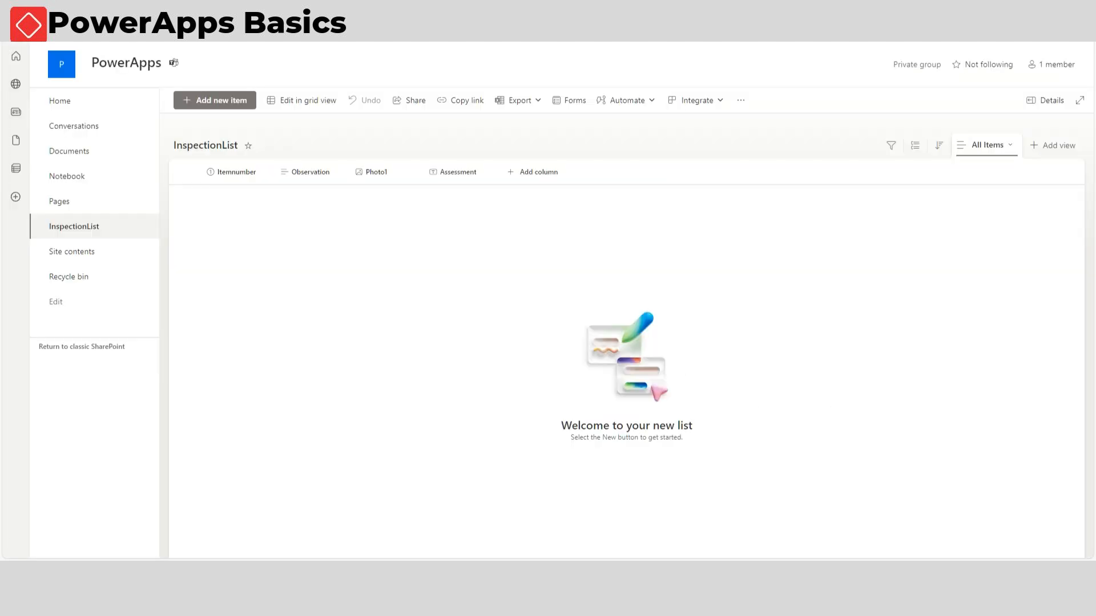
{"action": "key", "text": "F5"}
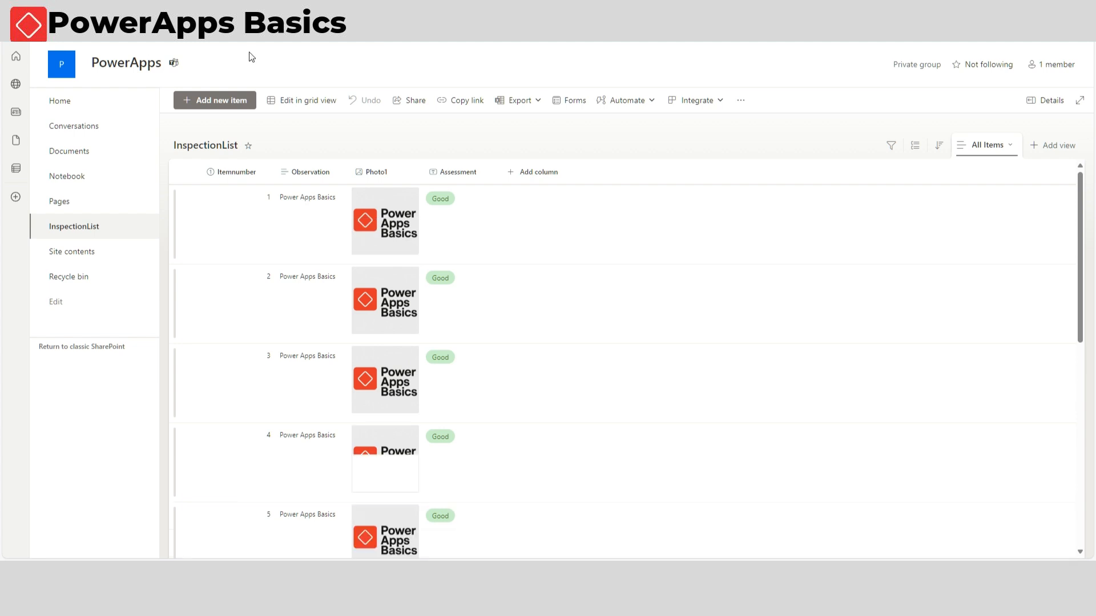
{"action": "scroll", "coordinate": [513, 293], "scroll_direction": "down", "scroll_amount": 1}
{"action": "scroll", "coordinate": [513, 292], "scroll_direction": "down", "scroll_amount": 5}
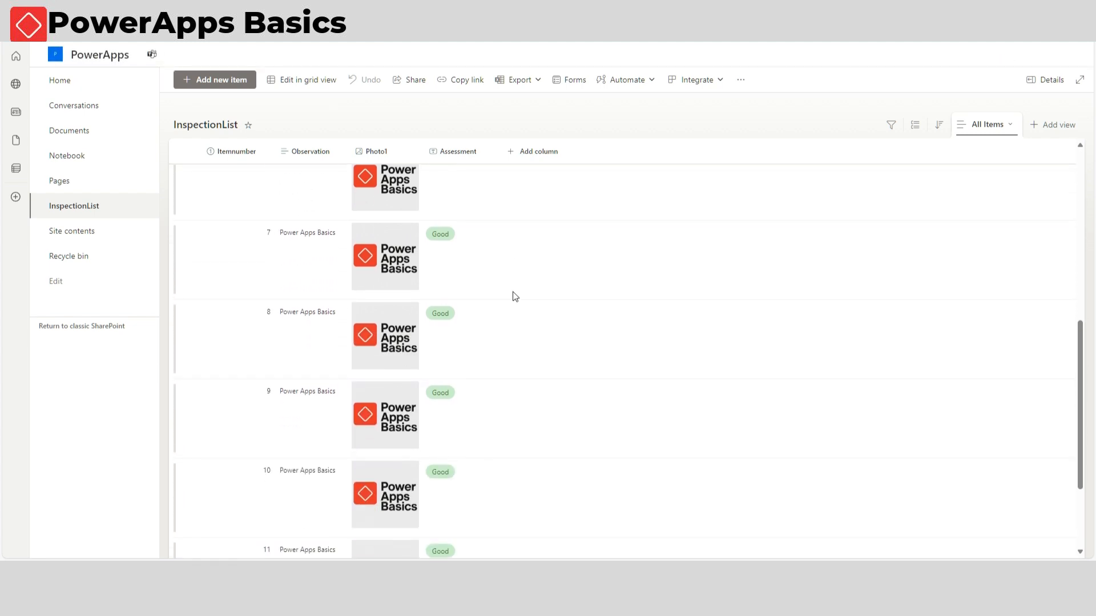
{"action": "scroll", "coordinate": [543, 377], "scroll_direction": "up", "scroll_amount": 6}
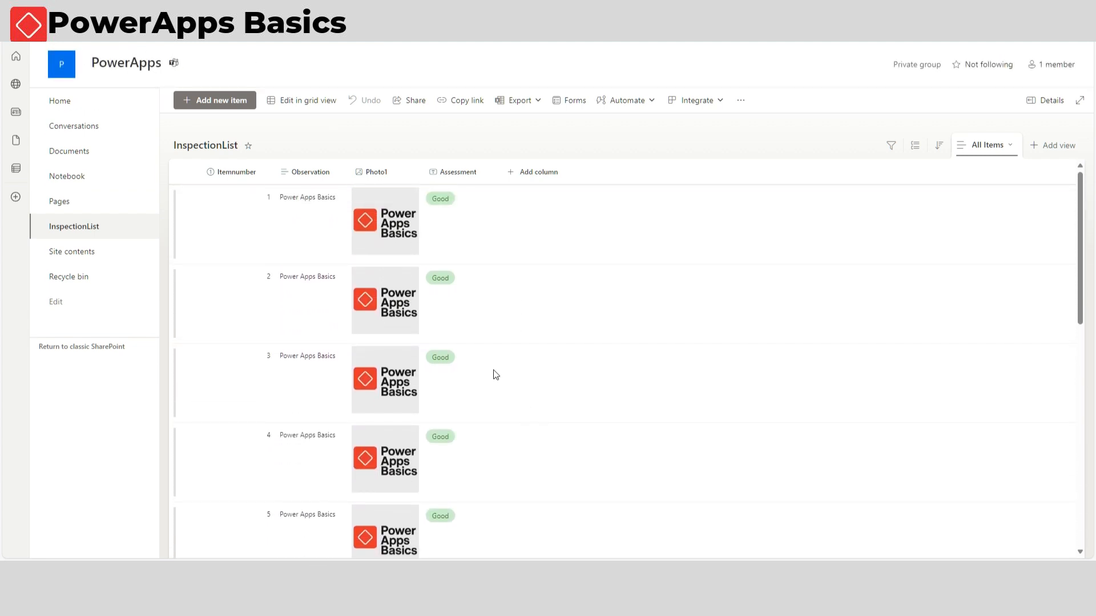
Step: Select all items in the InspectionList and delete them
{"action": "left_click", "coordinate": [190, 173]}
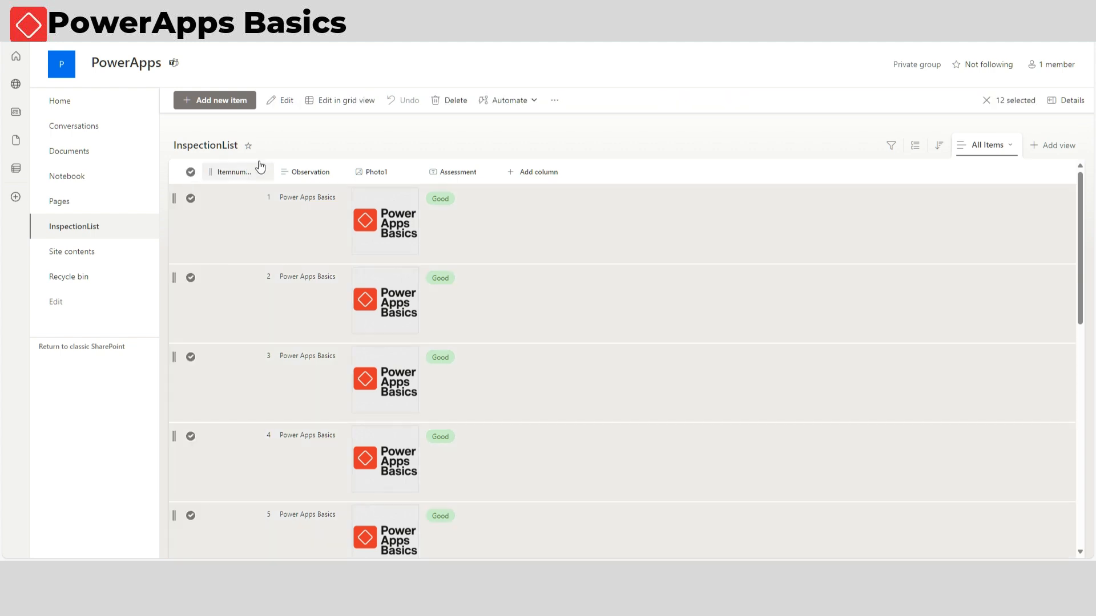
{"action": "left_click", "coordinate": [454, 100]}
{"action": "left_click", "coordinate": [543, 319]}
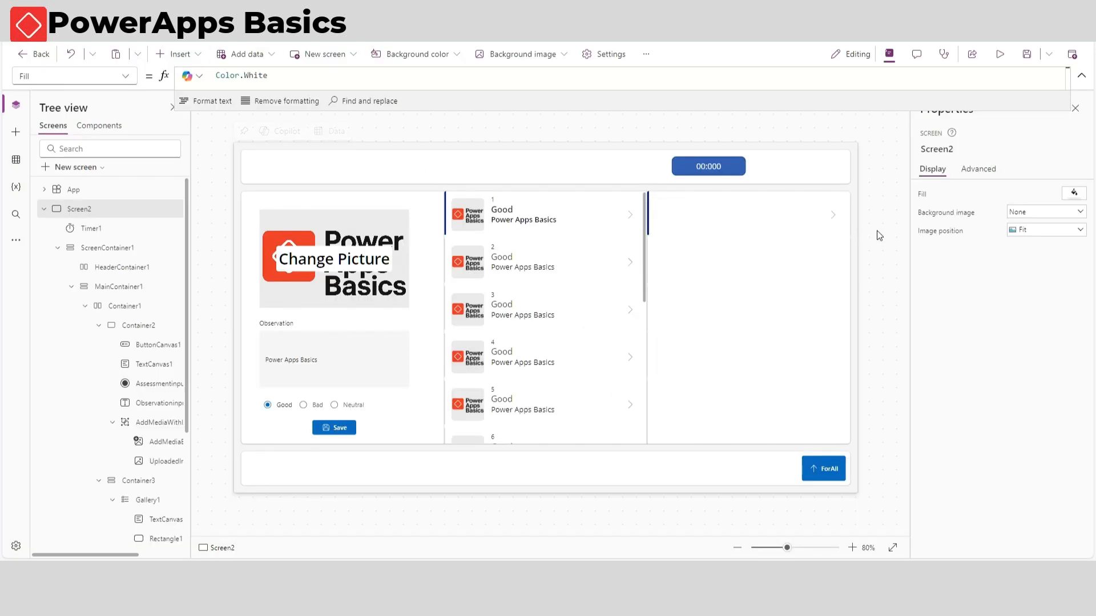
Step: Copy the ForAll button and paste the duplicate into FooterContainer1
{"action": "left_click", "coordinate": [827, 472]}
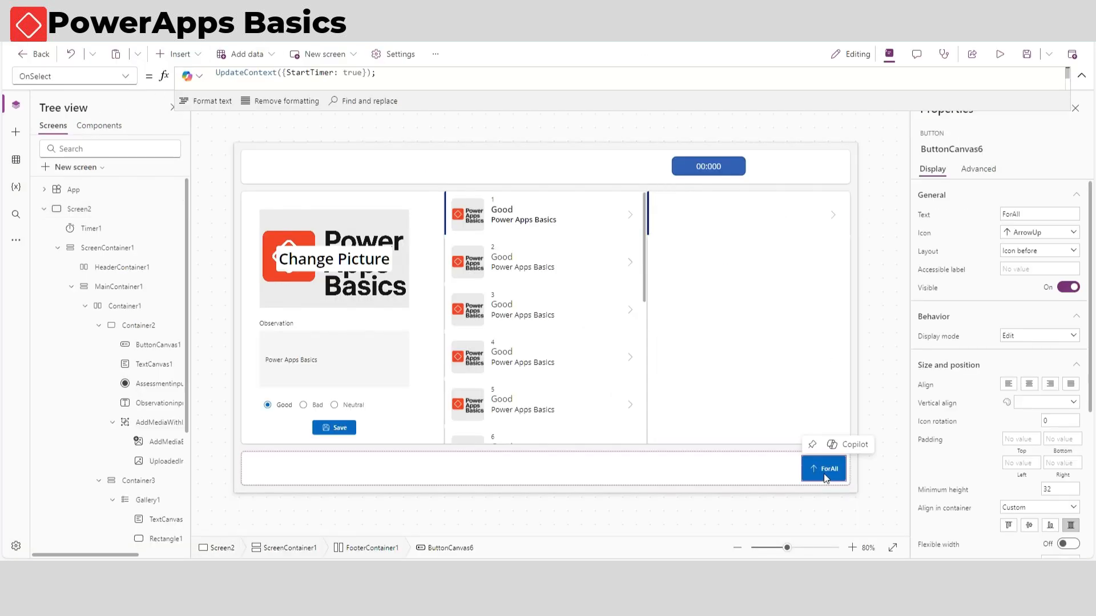
{"action": "right_click", "coordinate": [825, 478]}
{"action": "left_click", "coordinate": [839, 482]}
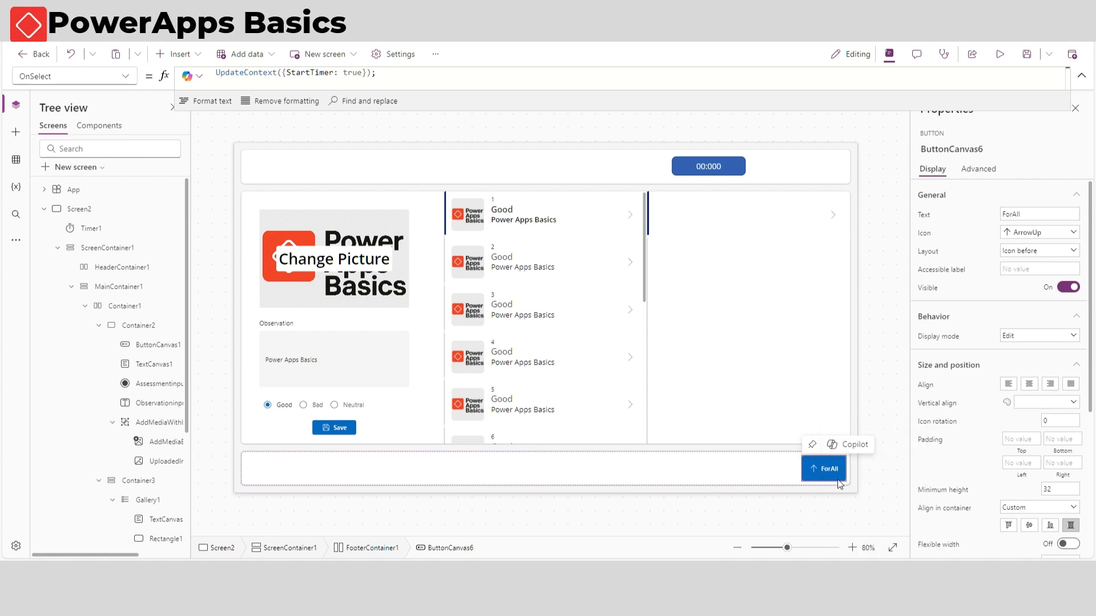
{"action": "left_click", "coordinate": [766, 475]}
{"action": "right_click", "coordinate": [766, 475]}
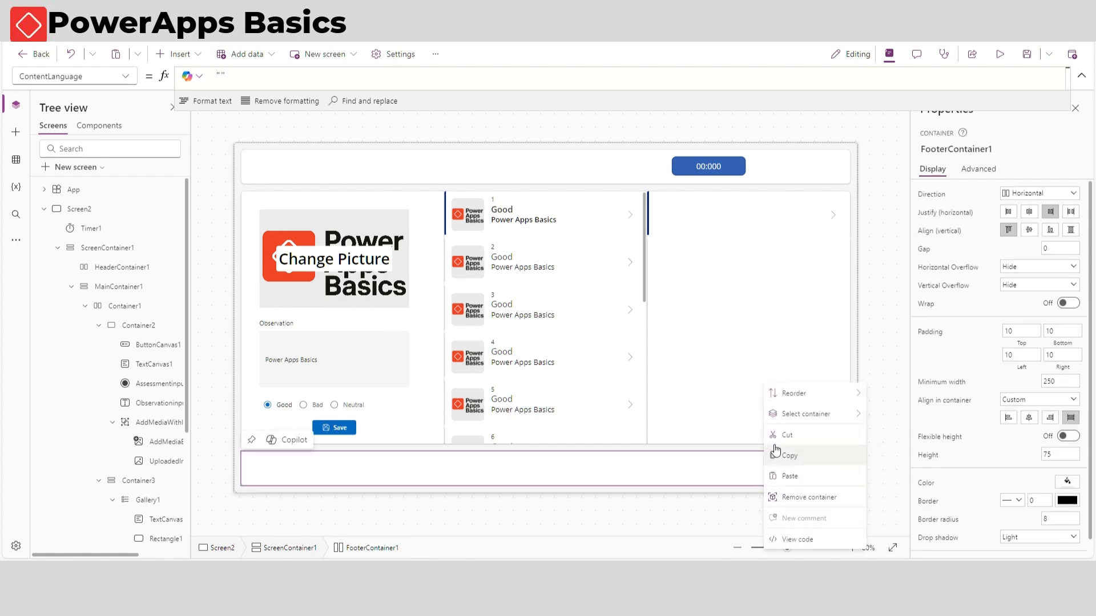
{"action": "left_click", "coordinate": [807, 477]}
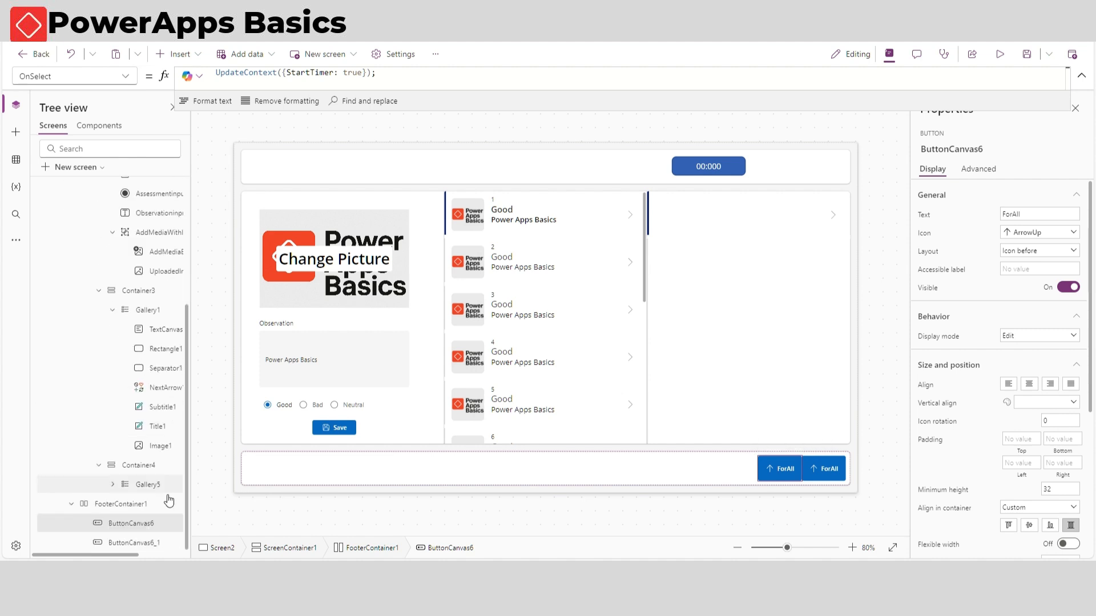
Step: Set the duplicated button's text to Patch and the gap of FooterContainer1 to 20
{"action": "left_click", "coordinate": [134, 543]}
{"action": "left_click_drag", "start_coordinate": [1032, 215], "coordinate": [945, 206]}
{"action": "type", "text": "Patch"}
{"action": "left_click", "coordinate": [728, 468]}
{"action": "left_click_drag", "start_coordinate": [1056, 249], "coordinate": [1002, 252]}
{"action": "type", "text": "2"}
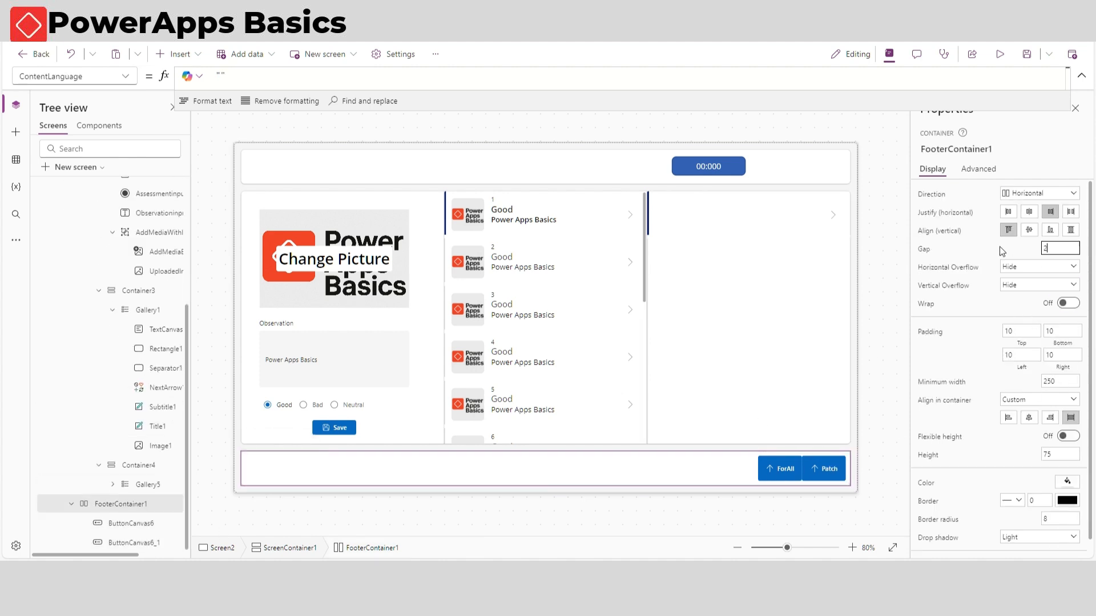
{"action": "type", "text": "0"}
Step: Give the Patch button a dark green colour
{"action": "left_click", "coordinate": [824, 469]}
{"action": "scroll", "coordinate": [1002, 404], "scroll_direction": "down", "scroll_amount": 4}
{"action": "left_click", "coordinate": [1067, 424]}
{"action": "left_click", "coordinate": [1014, 369]}
{"action": "left_click", "coordinate": [883, 416]}
Step: Remove the whole ForAll call from the Patch button's OnSelect formula, keeping both UpdateContext lines
{"action": "left_click", "coordinate": [824, 468]}
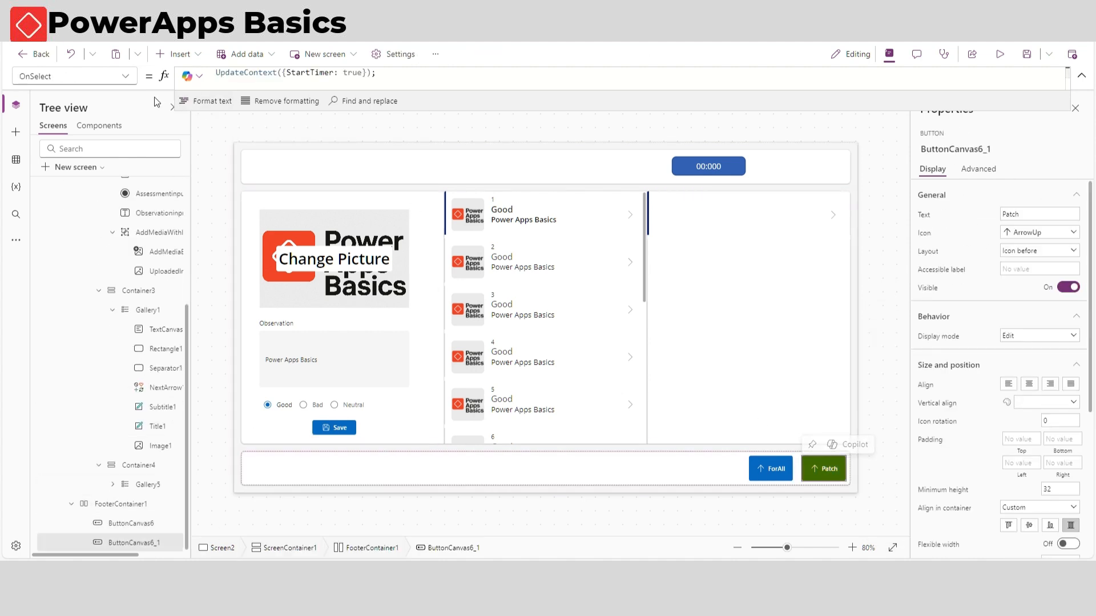
{"action": "left_click_drag", "start_coordinate": [491, 111], "coordinate": [495, 346]}
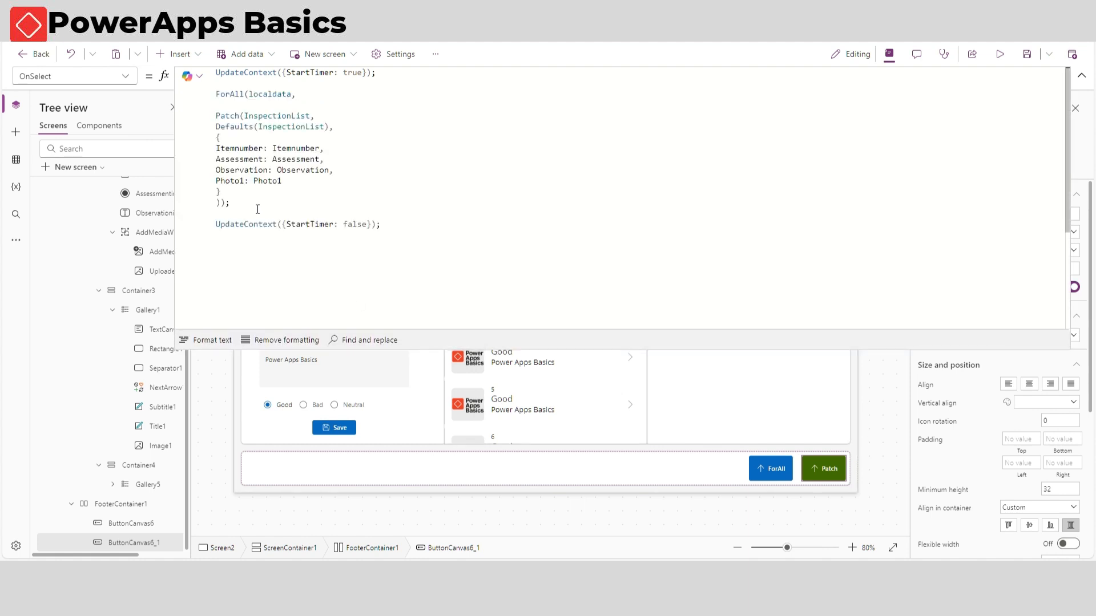
{"action": "left_click_drag", "start_coordinate": [258, 209], "coordinate": [211, 99]}
{"action": "key", "text": "BackSpace"}
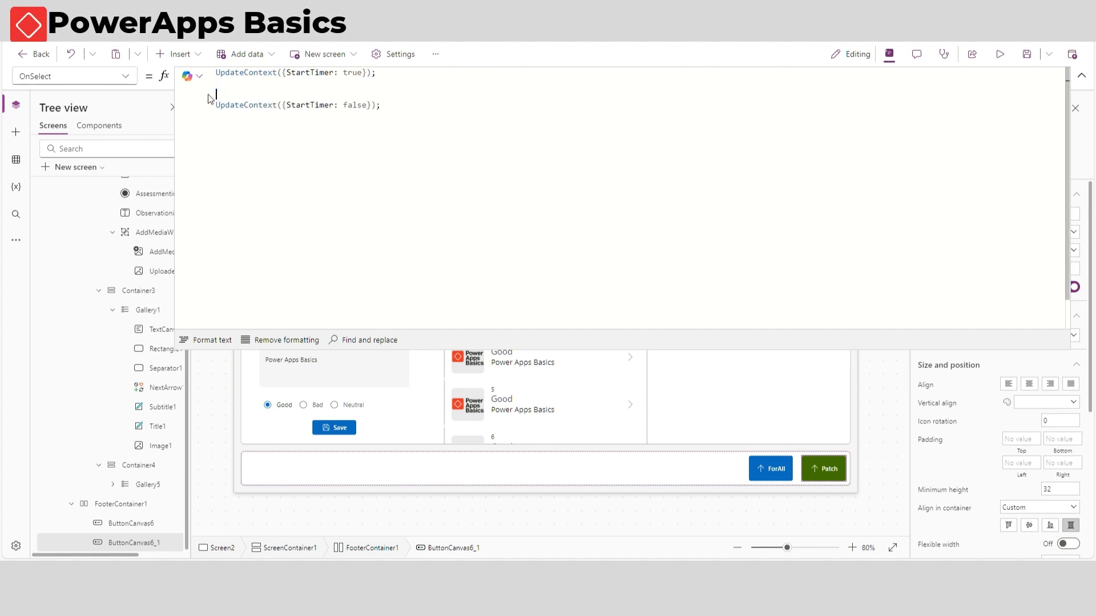
Step: Begin a Patch call on InspectionList between the UpdateContext lines, with ShowColumns of localdata as its second argument
{"action": "key", "text": "Return"}
{"action": "type", "text": "Patch("}
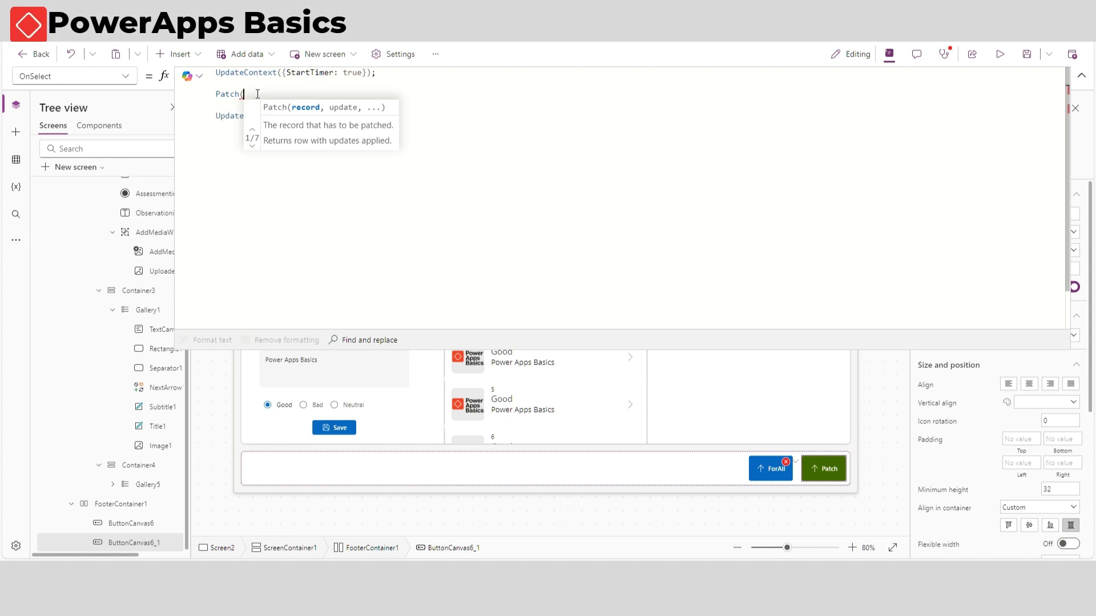
{"action": "type", "text": "InspectionList,"}
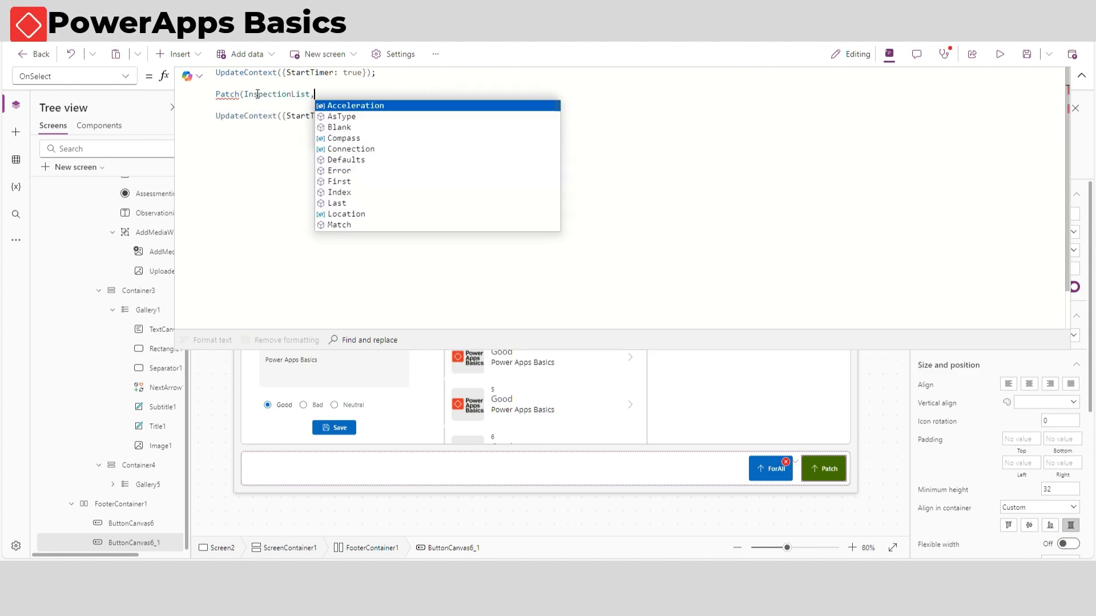
{"action": "key", "text": "shift+Return"}
{"action": "type", "text": "Show"}
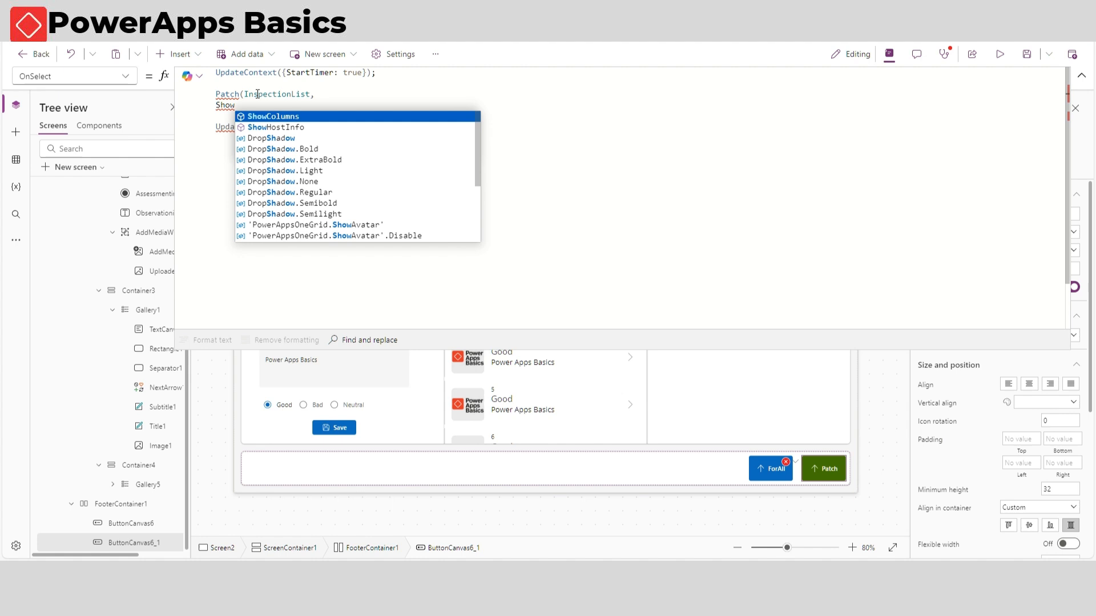
{"action": "type", "text": "Columns(localdata,"}
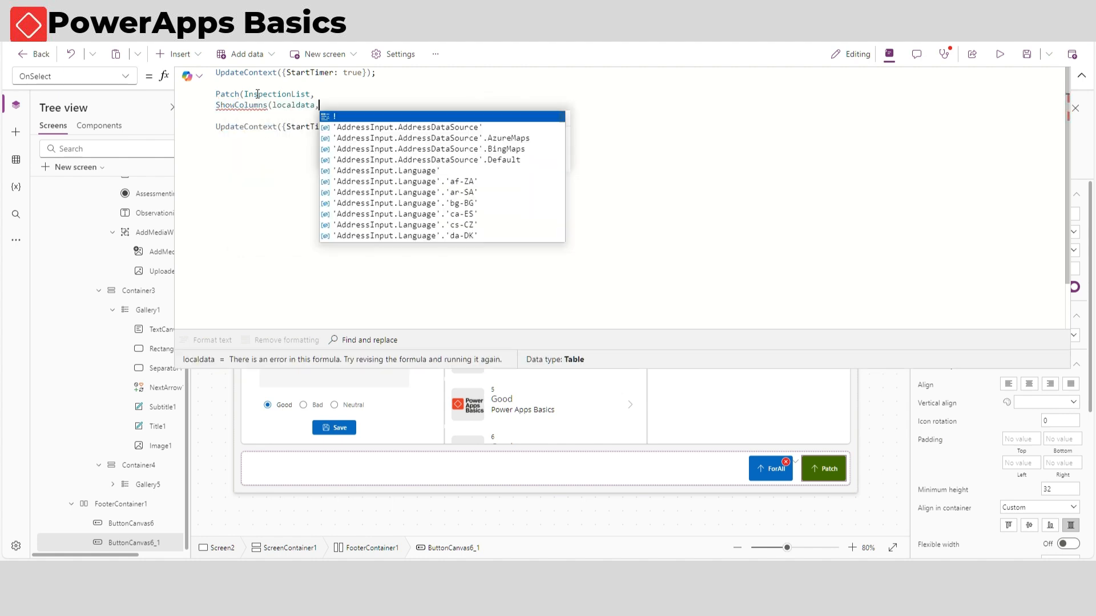
Step: List the columns Itemnumber, Observation, Photo1 and Assessment in ShowColumns, and close both calls with a final semicolon
{"action": "type", "text": "Itemnumber,"}
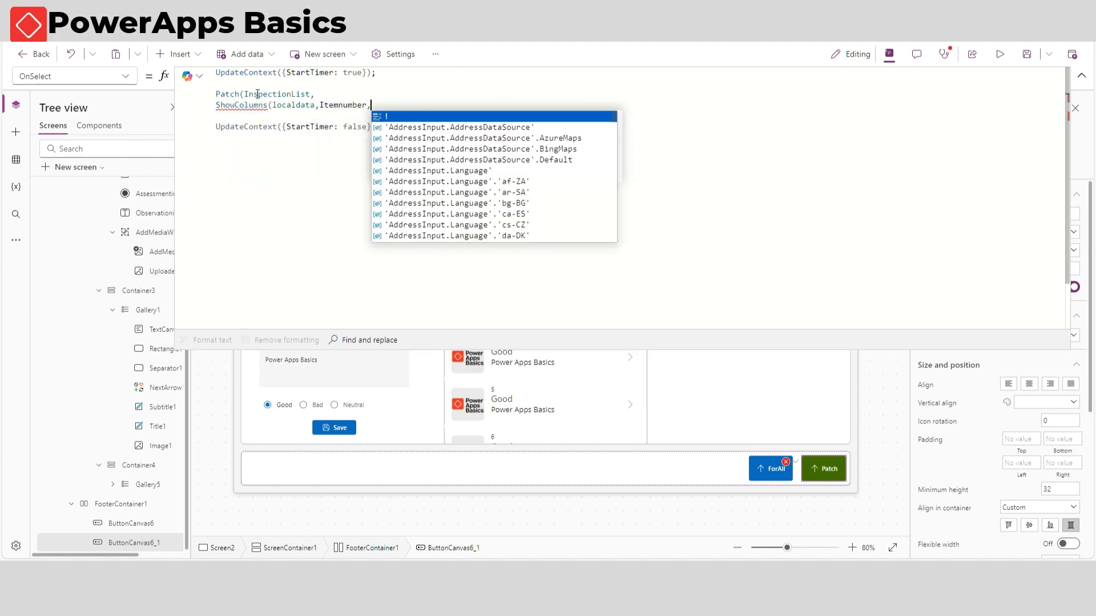
{"action": "type", "text": "Observation,Photo1,As"}
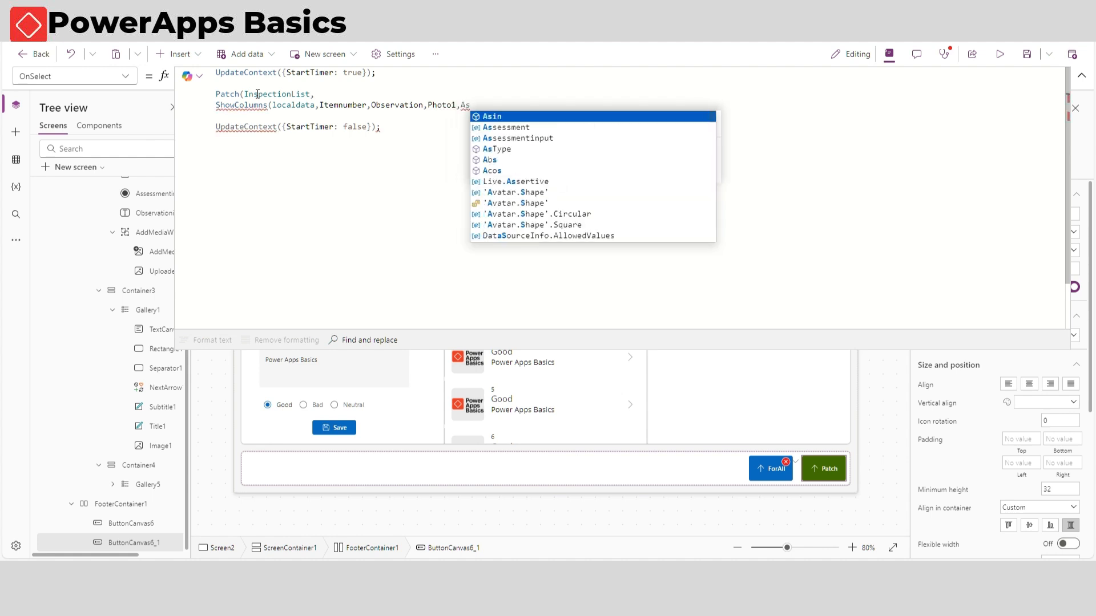
{"action": "key", "text": "Down"}
{"action": "key", "text": "Tab"}
{"action": "type", "text": ")"}
{"action": "key", "text": "Return"}
{"action": "type", "text": ")"}
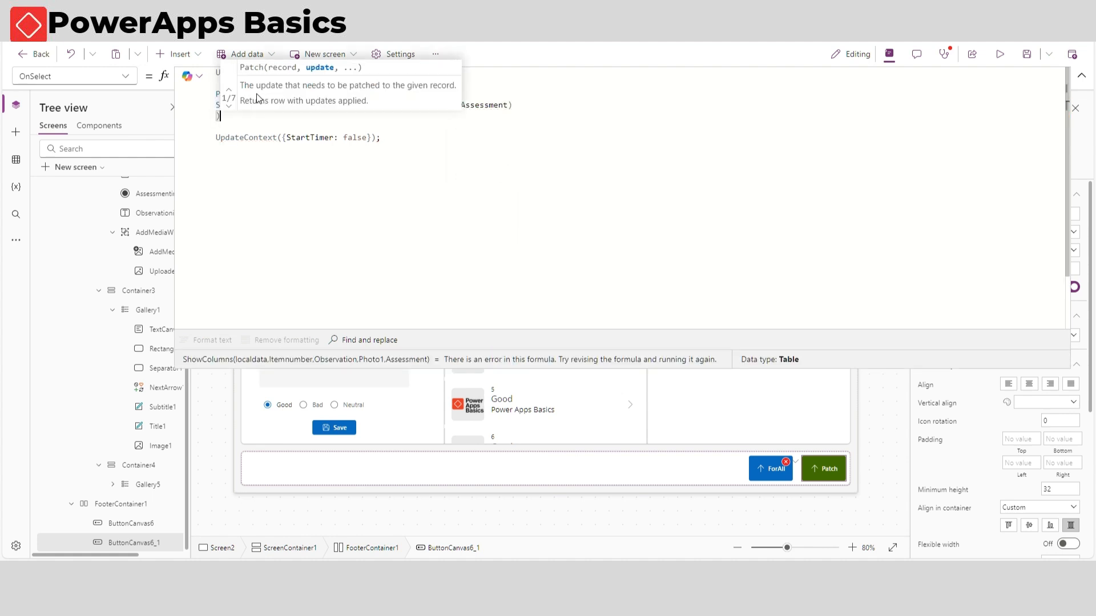
{"action": "type", "text": ";"}
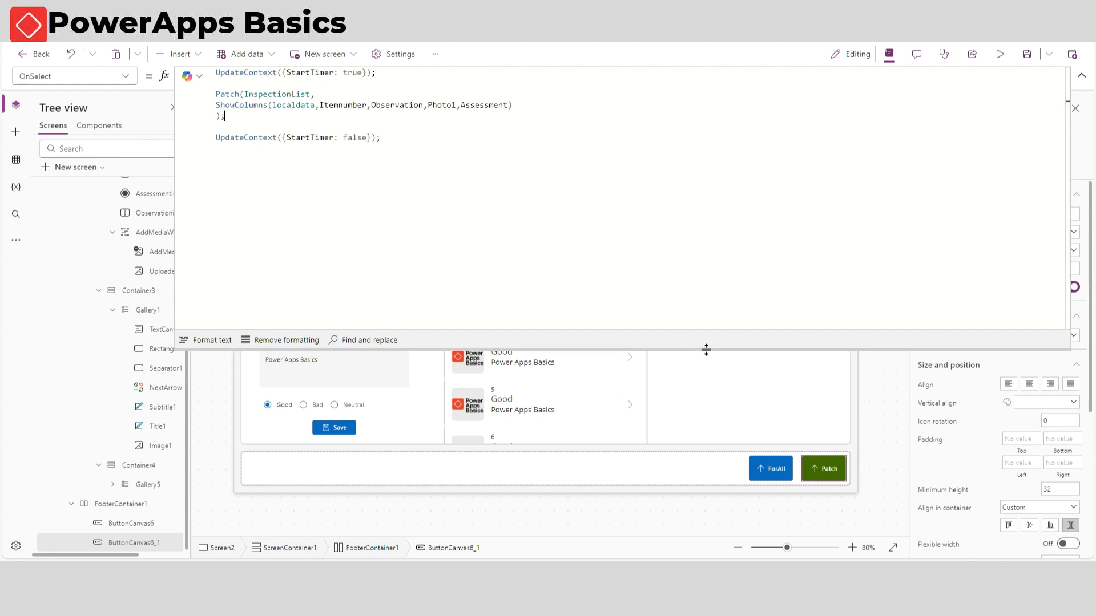
Step: Collapse the formula editor, preview the app and run the timed Patch upload
{"action": "left_click_drag", "start_coordinate": [706, 350], "coordinate": [734, 74]}
{"action": "left_click", "coordinate": [890, 197]}
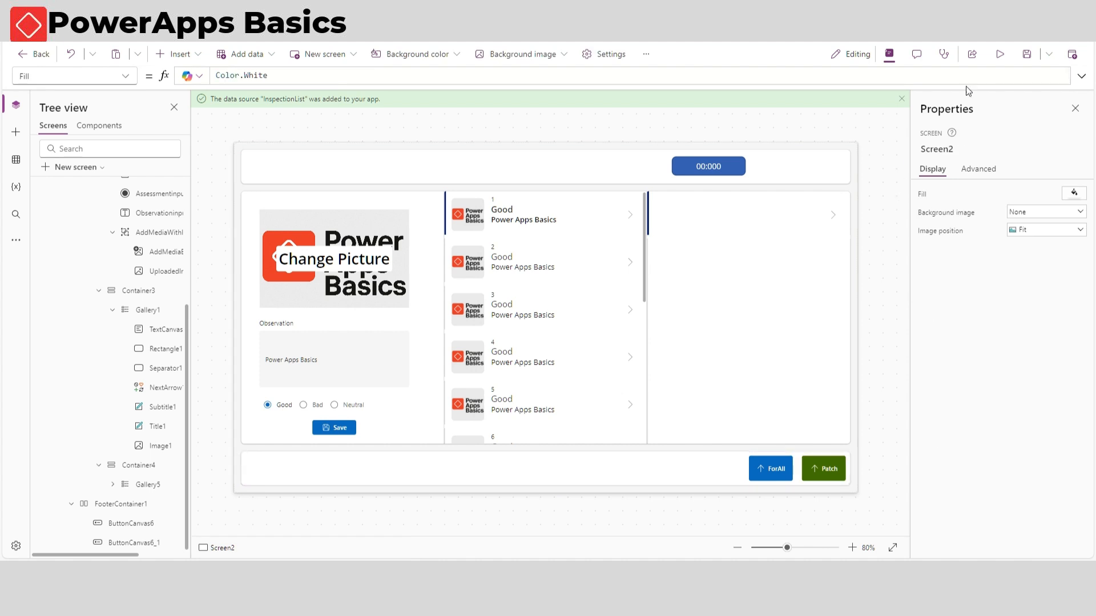
{"action": "left_click", "coordinate": [1003, 53]}
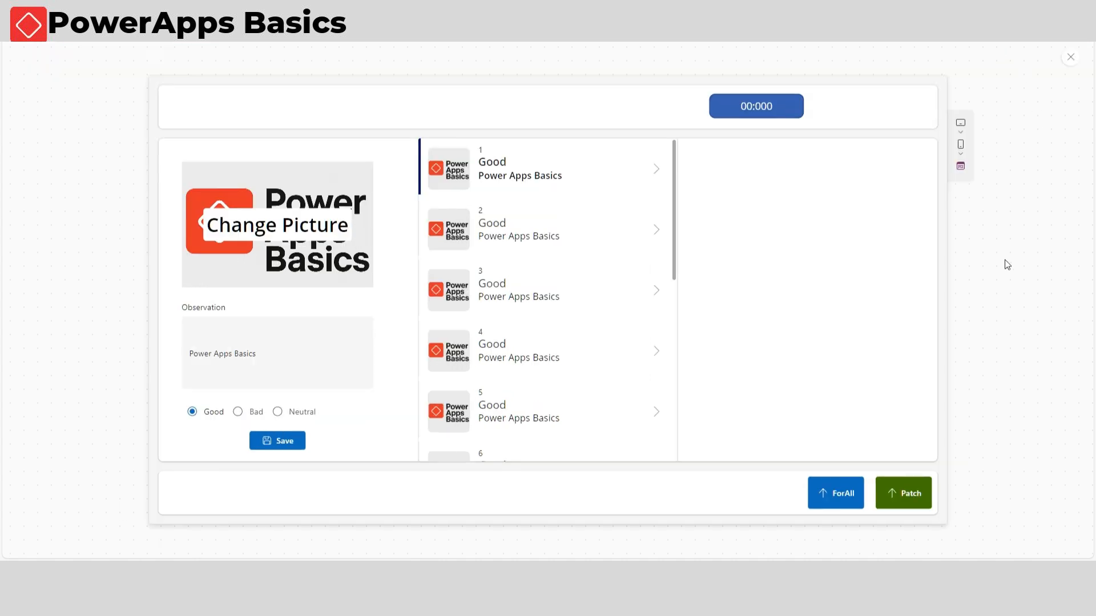
{"action": "left_click", "coordinate": [911, 500]}
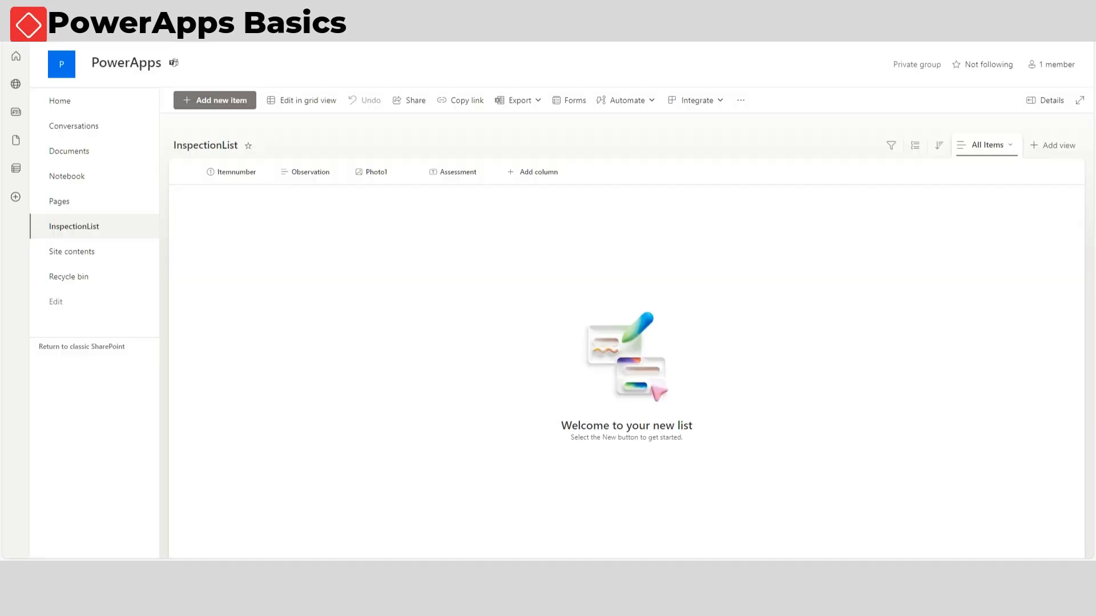
Step: Reload the InspectionList in SharePoint, check the uploaded items from start to end, and return to the app preview
{"action": "key", "text": "F5"}
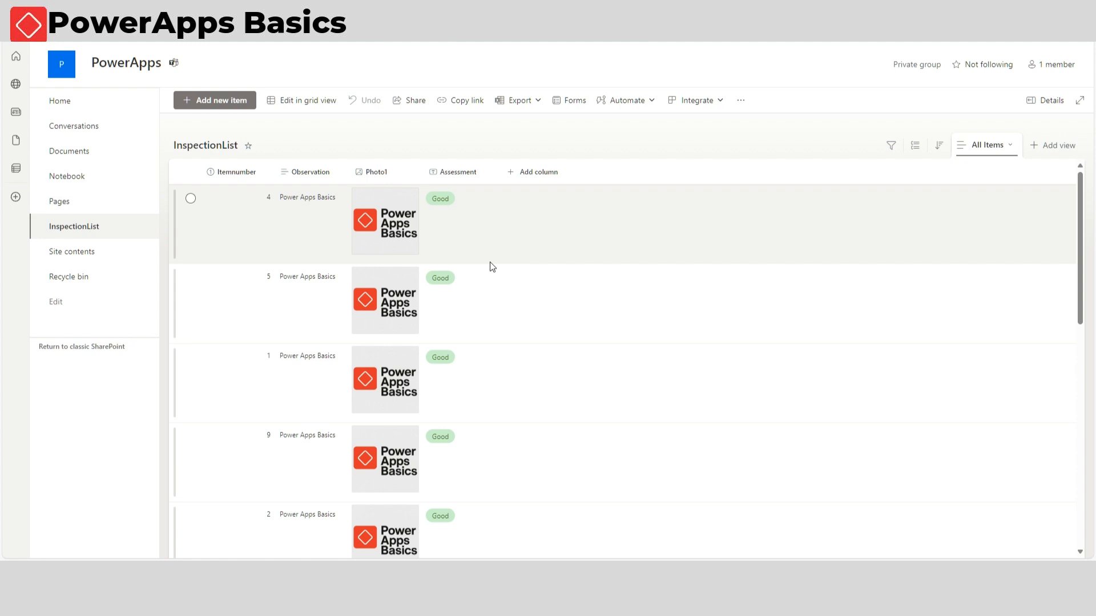
{"action": "scroll", "coordinate": [491, 274], "scroll_direction": "down", "scroll_amount": 6}
{"action": "scroll", "coordinate": [499, 286], "scroll_direction": "down", "scroll_amount": 4}
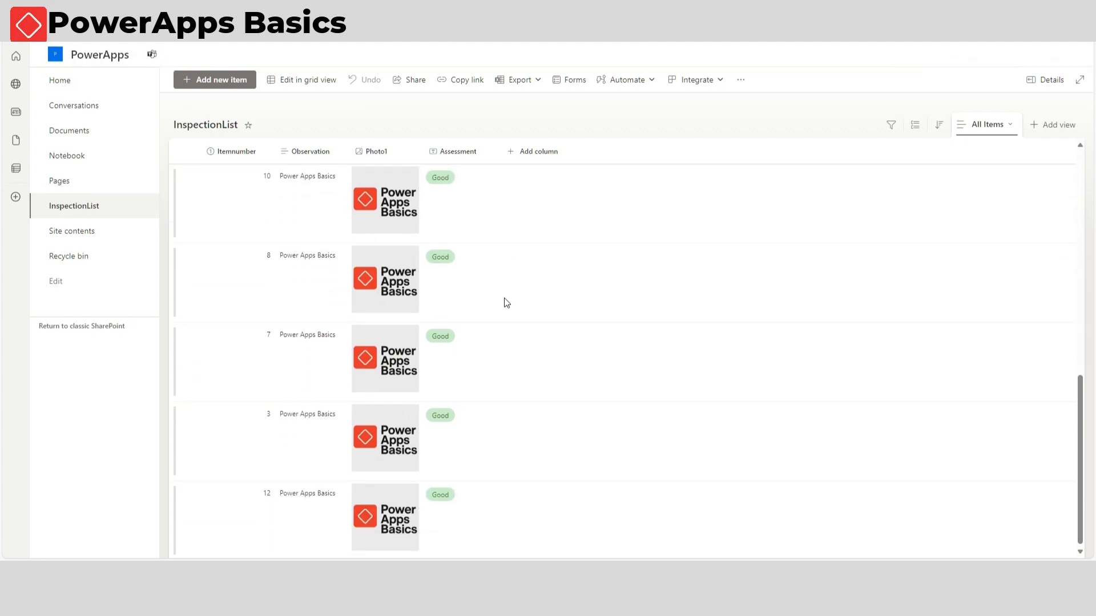
{"action": "scroll", "coordinate": [504, 303], "scroll_direction": "up", "scroll_amount": 15}
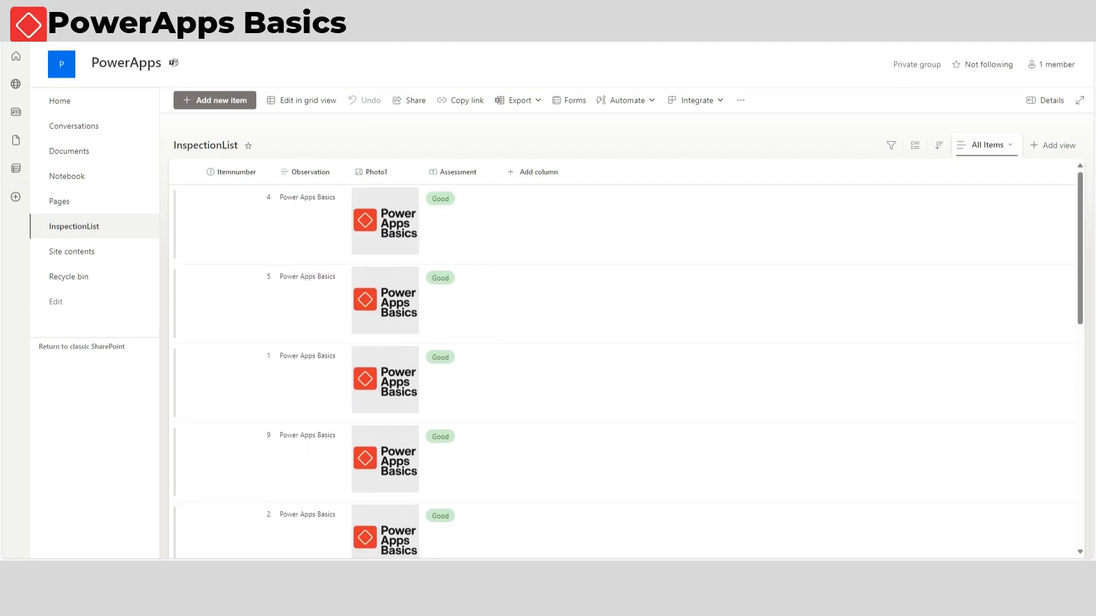
{"action": "key", "text": "ctrl+Tab"}
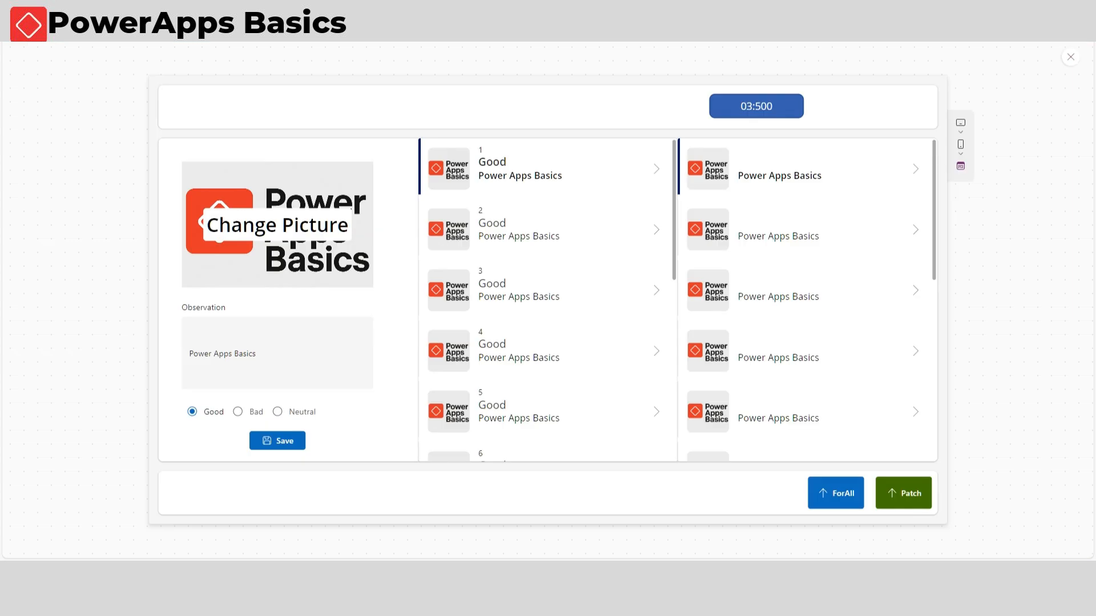